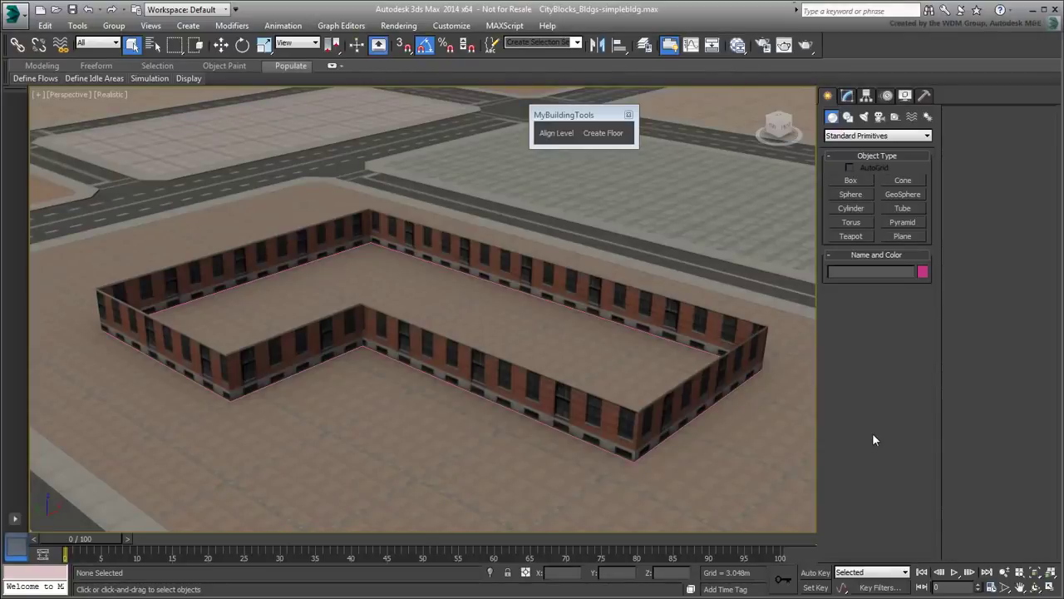
Select the extruded brick walls of the L-shaped building's ground floor
{"action": "left_click", "coordinate": [490, 404]}
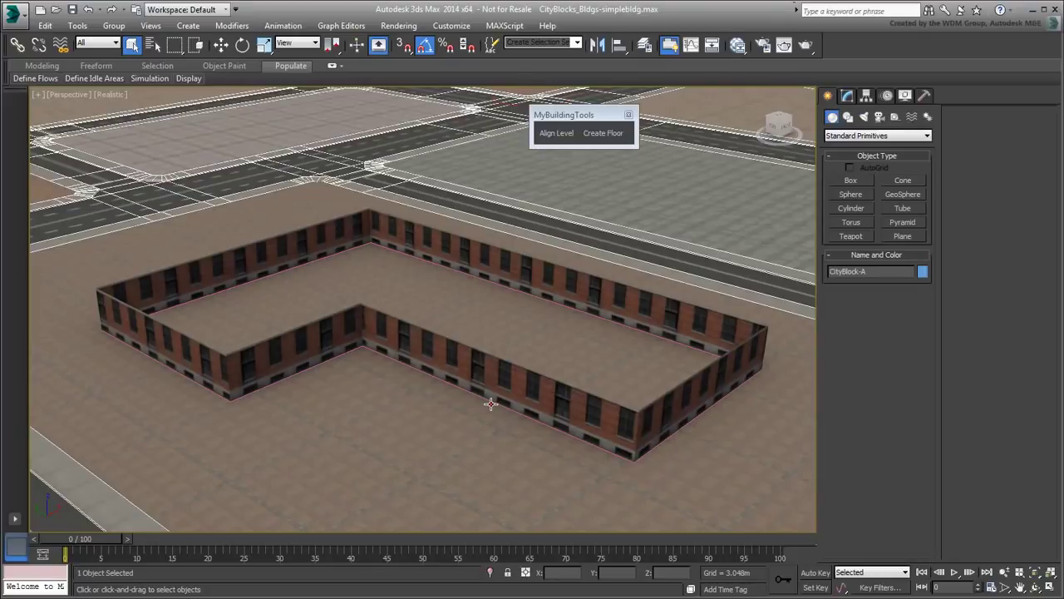
{"action": "left_click", "coordinate": [491, 400]}
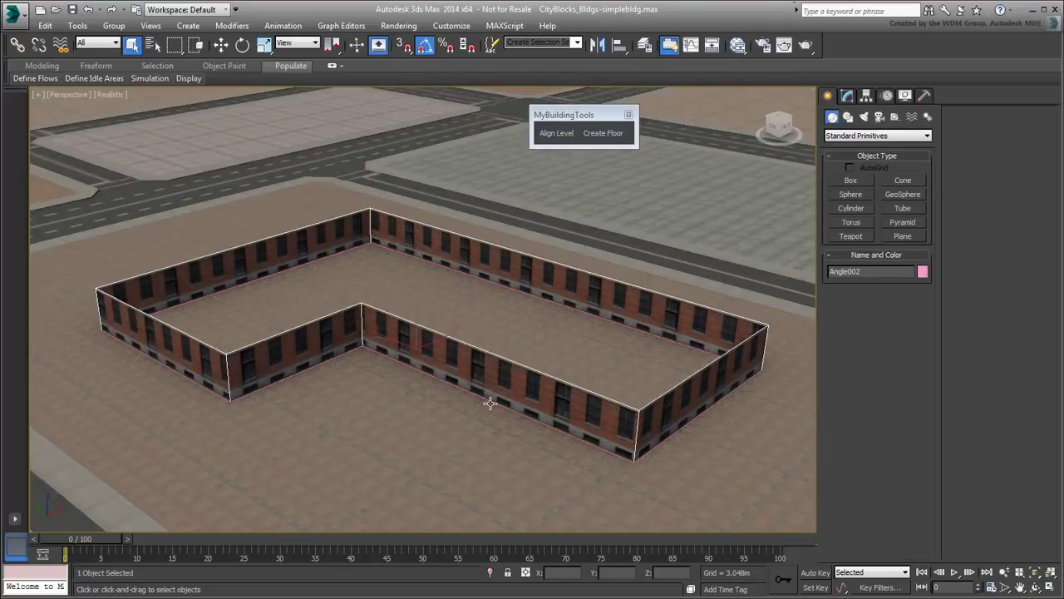
{"action": "left_click", "coordinate": [490, 403]}
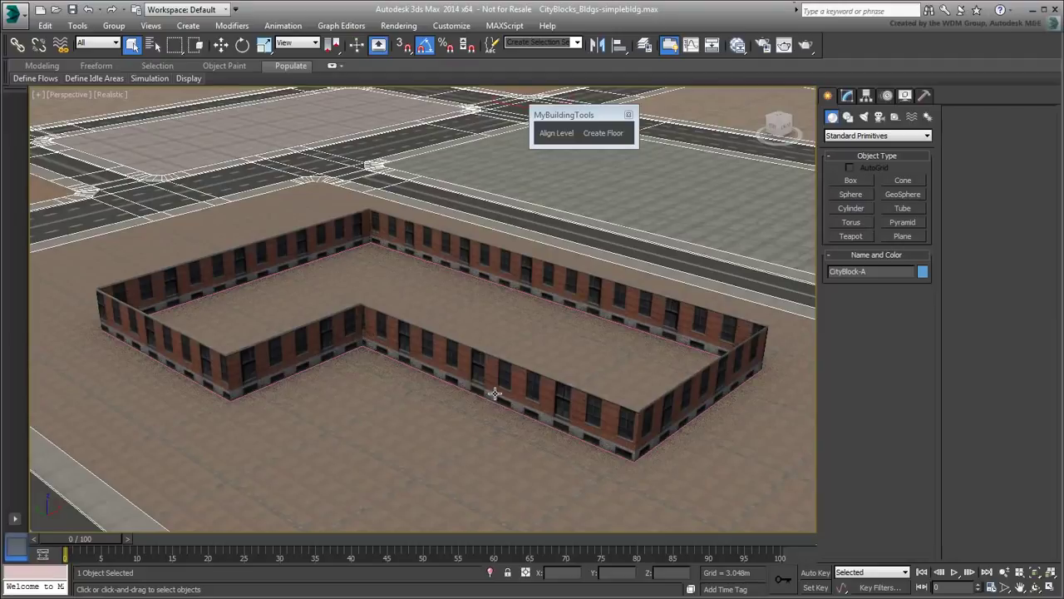
{"action": "left_click", "coordinate": [500, 380]}
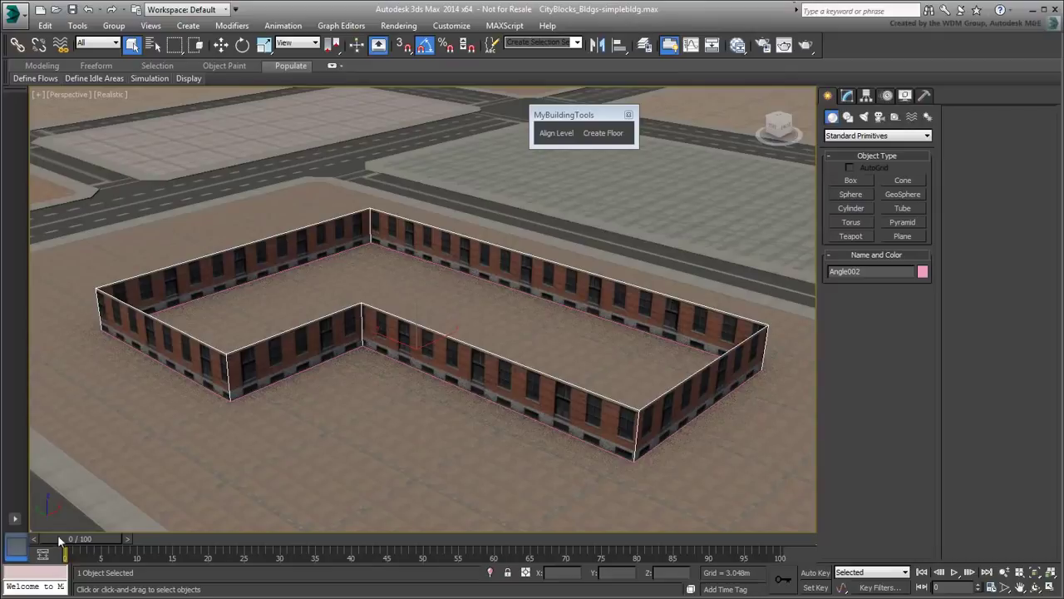
Write the script line select $.parent in the MAXScript Listener and add it to the MyBuildingTools toolbar as a new button
{"action": "right_click", "coordinate": [29, 581]}
{"action": "left_click", "coordinate": [83, 578]}
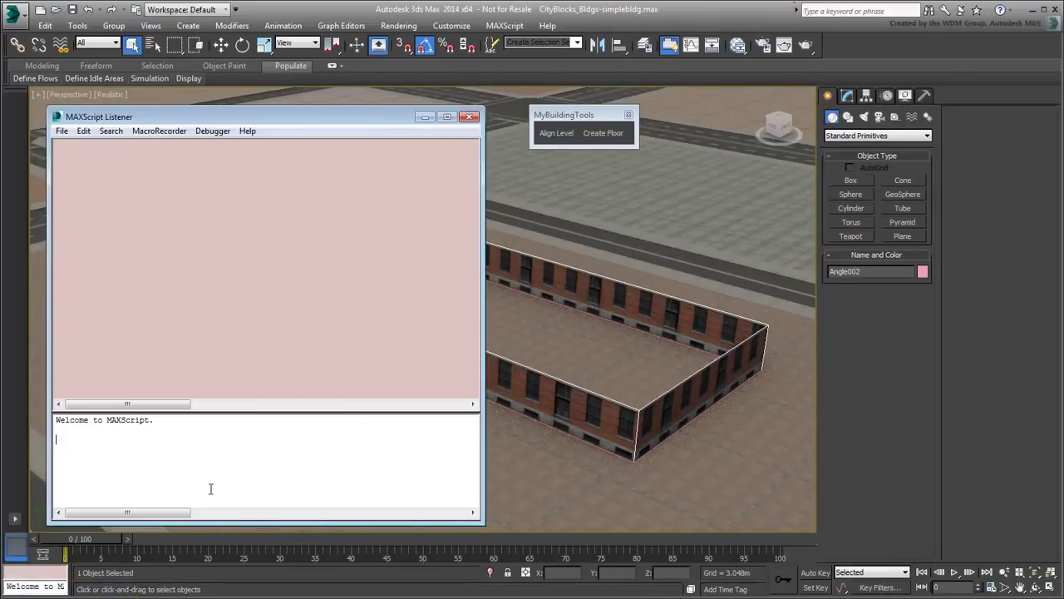
{"action": "left_click", "coordinate": [263, 267]}
{"action": "type", "text": "sele"}
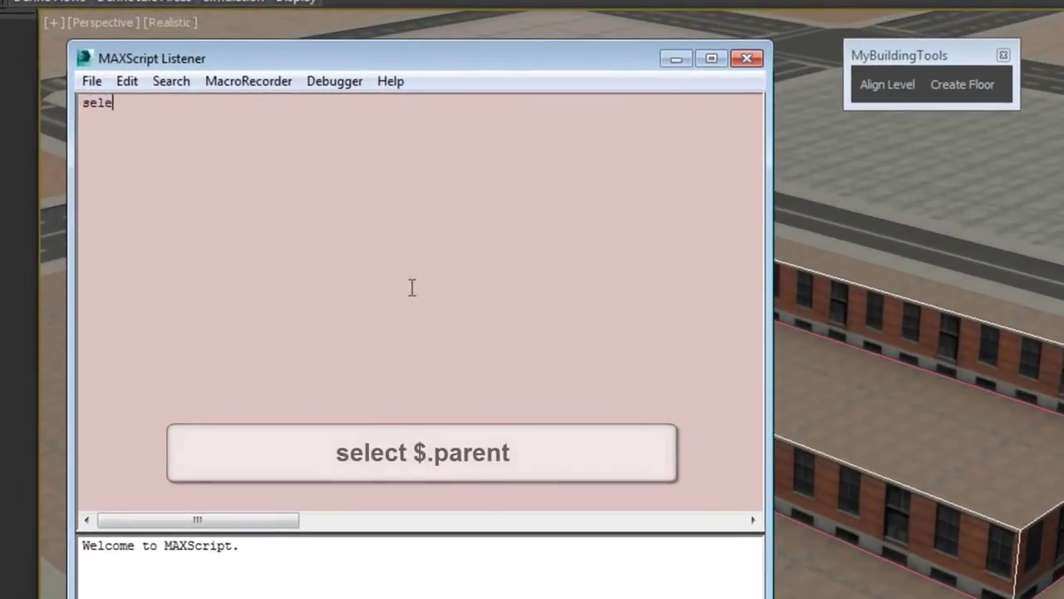
{"action": "type", "text": "ct $.pa"}
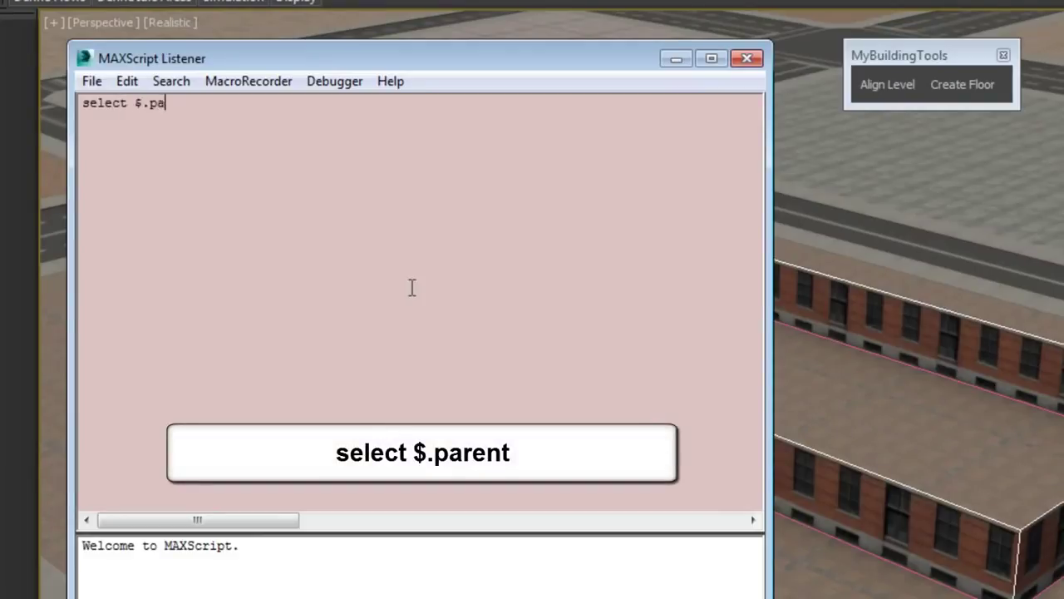
{"action": "type", "text": "rent"}
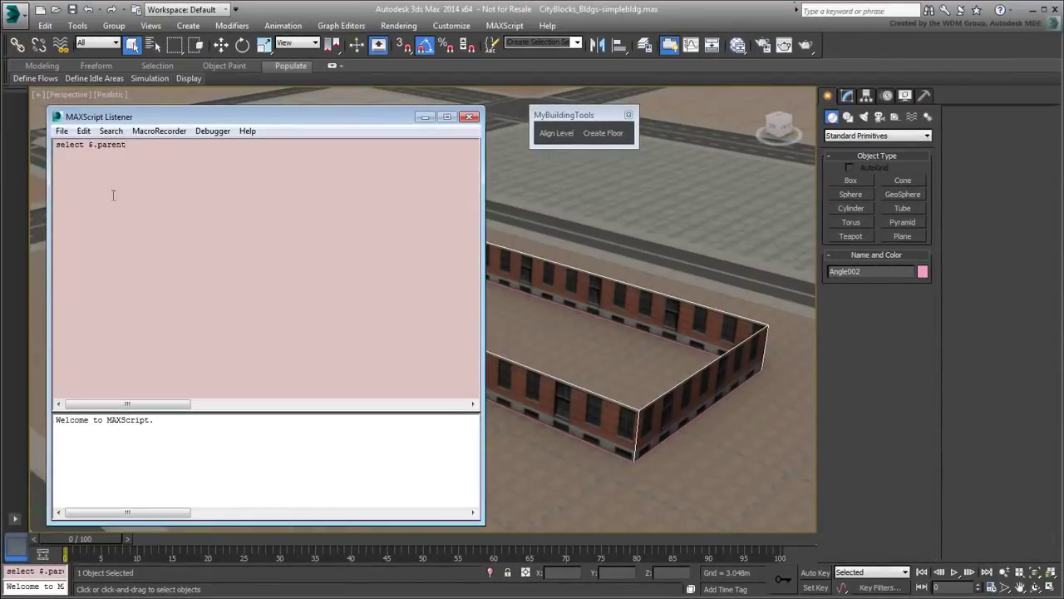
{"action": "left_click", "coordinate": [148, 146]}
{"action": "left_click_drag", "start_coordinate": [101, 144], "coordinate": [634, 137]}
Change the new MyBuildingTools button to a text button labelled Select Parent, and widen the toolbar to fit its label
{"action": "right_click", "coordinate": [638, 136]}
{"action": "left_click", "coordinate": [659, 142]}
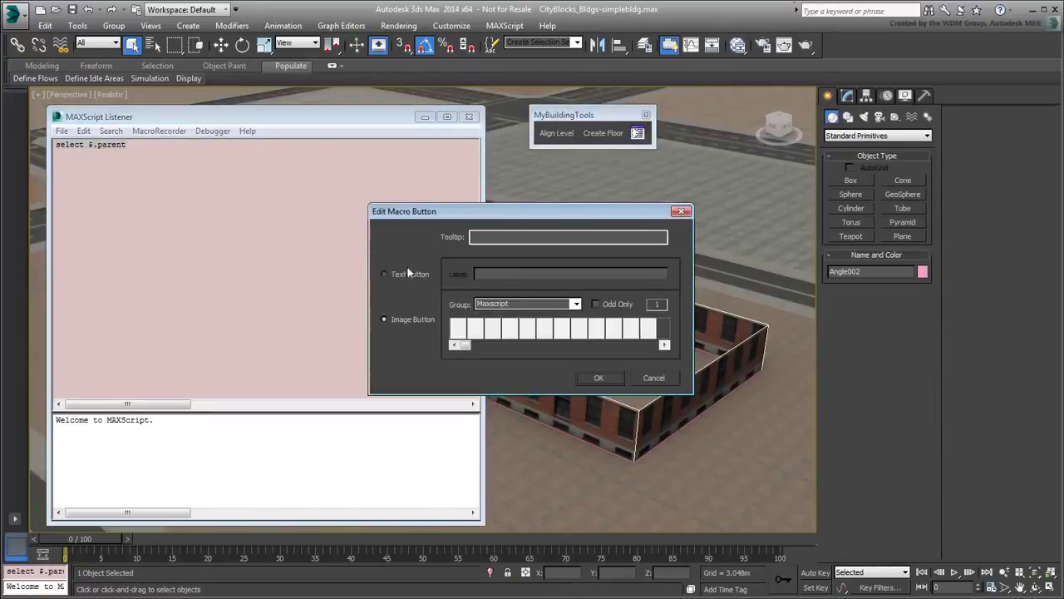
{"action": "left_click", "coordinate": [408, 273]}
{"action": "left_click", "coordinate": [525, 272]}
{"action": "type", "text": "Select Parent"}
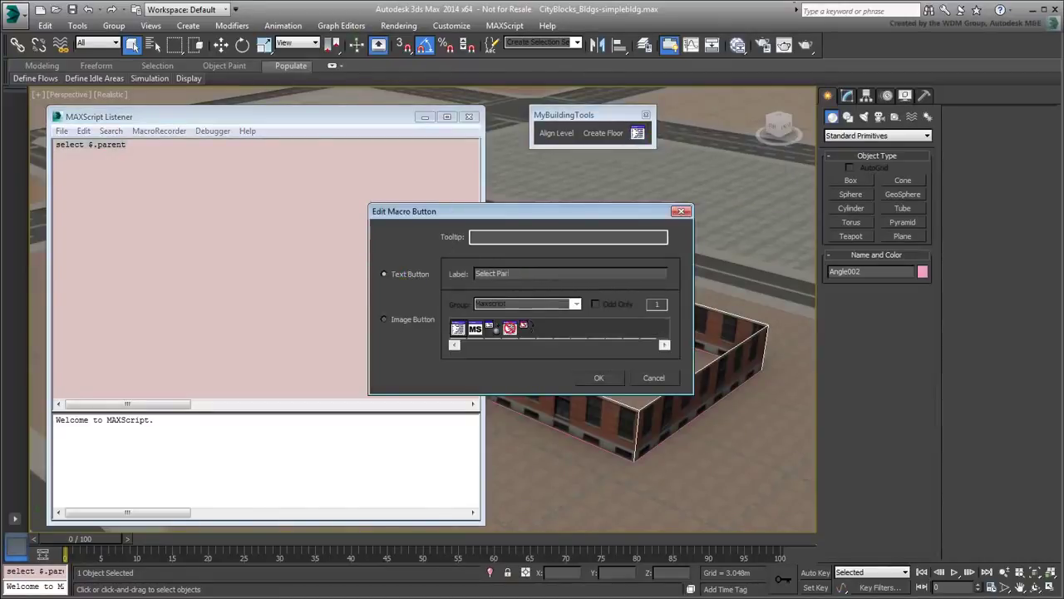
{"action": "left_click", "coordinate": [595, 377]}
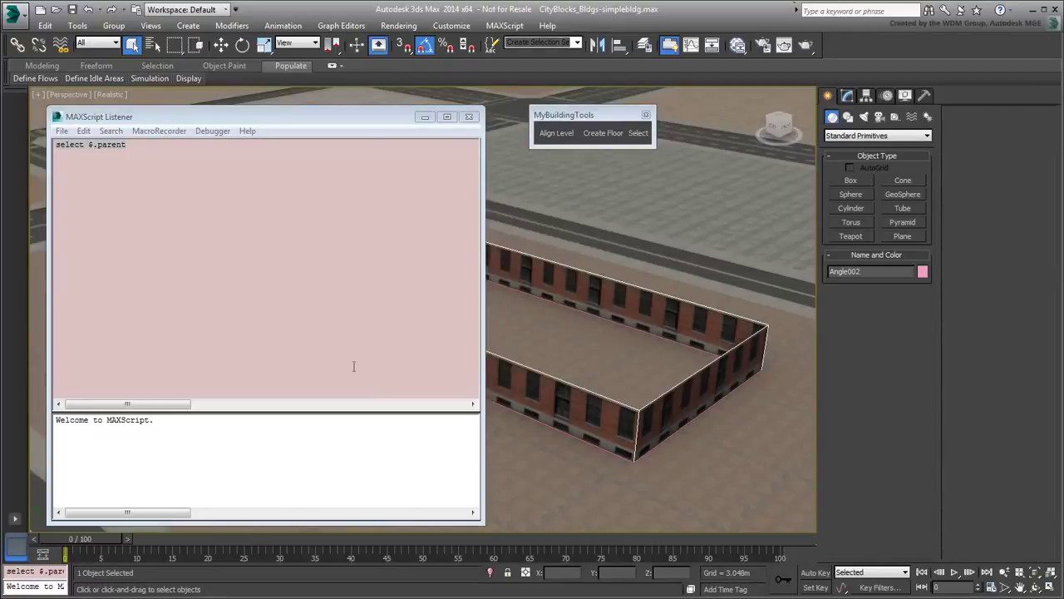
{"action": "left_click", "coordinate": [469, 117]}
{"action": "left_click_drag", "start_coordinate": [657, 135], "coordinate": [689, 136]}
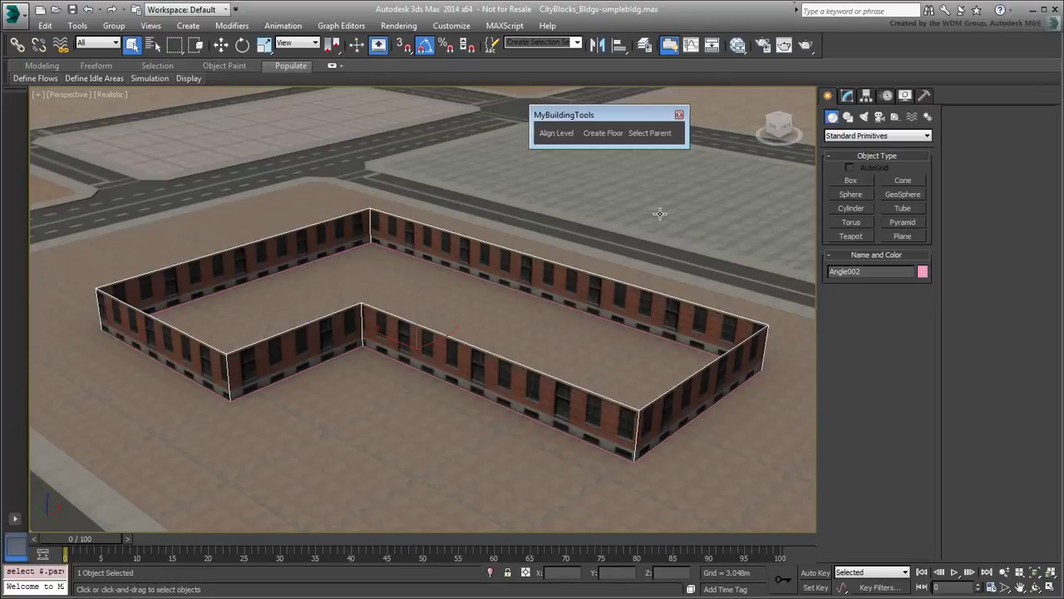
Create a new floor from the parent outline of the brick walls and align its level on top of them
{"action": "left_click", "coordinate": [652, 134]}
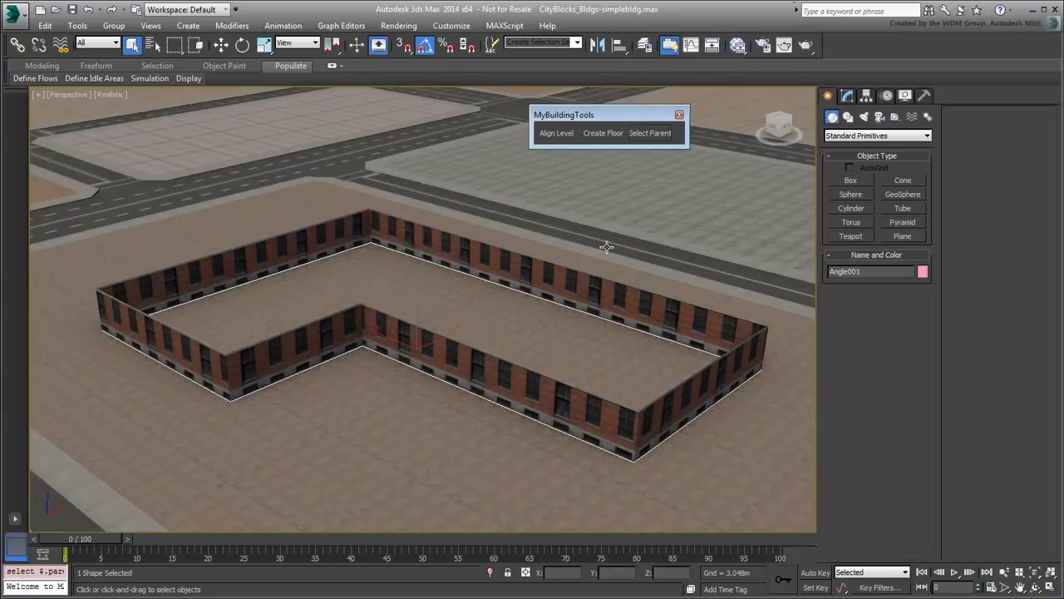
{"action": "left_click", "coordinate": [606, 135]}
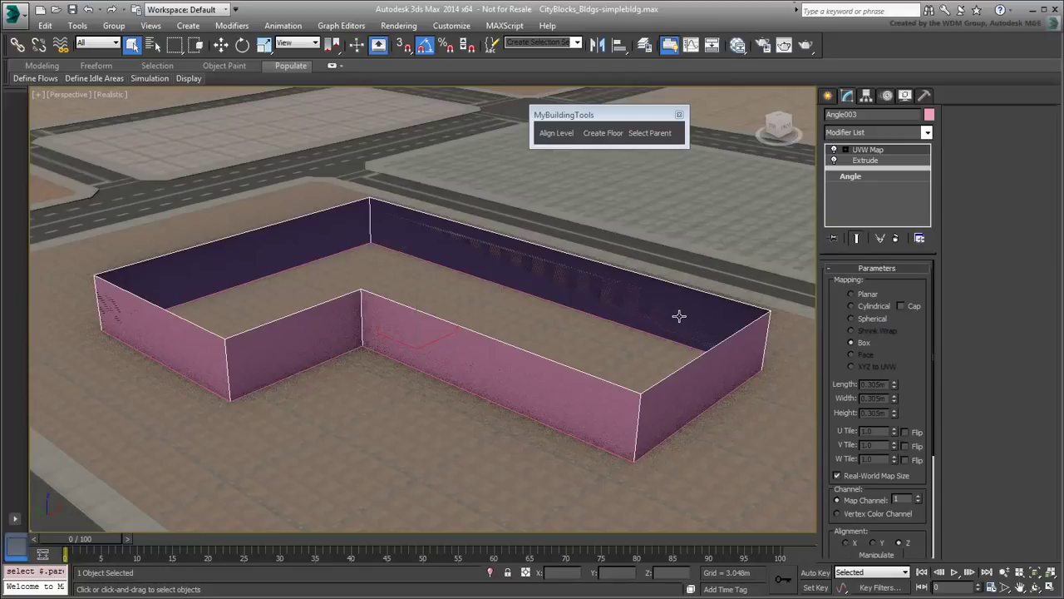
{"action": "right_click", "coordinate": [423, 317]}
{"action": "left_click", "coordinate": [426, 320]}
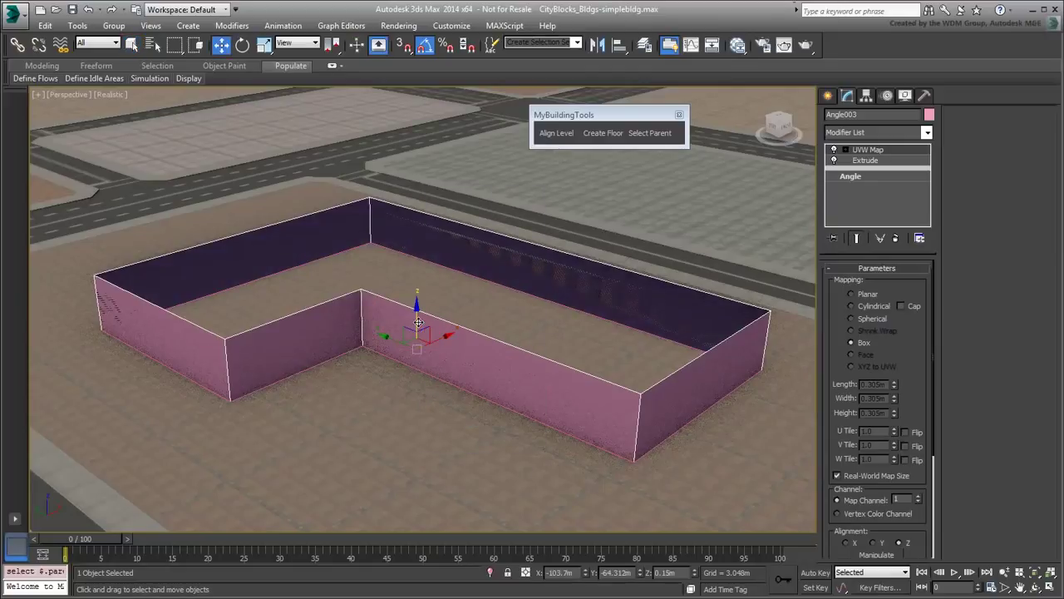
{"action": "left_click_drag", "start_coordinate": [418, 324], "coordinate": [420, 178]}
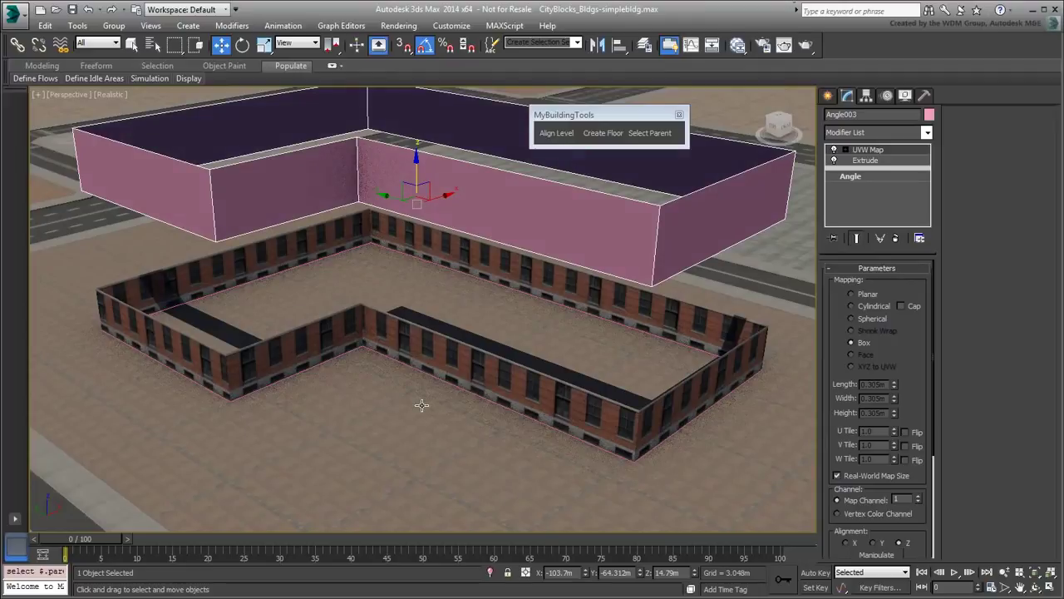
{"action": "left_click", "coordinate": [547, 133]}
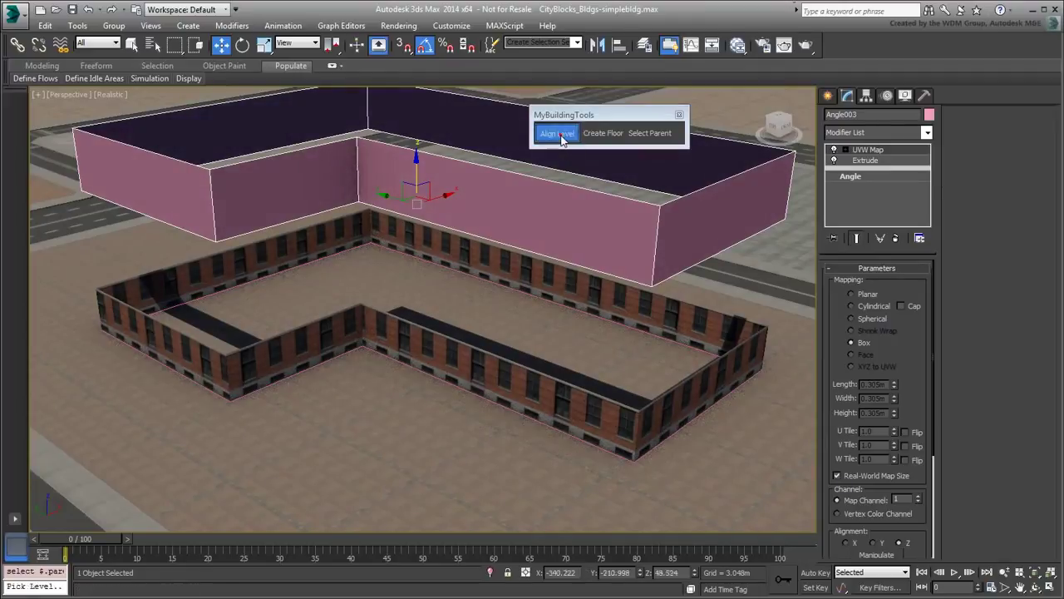
{"action": "left_click", "coordinate": [466, 364]}
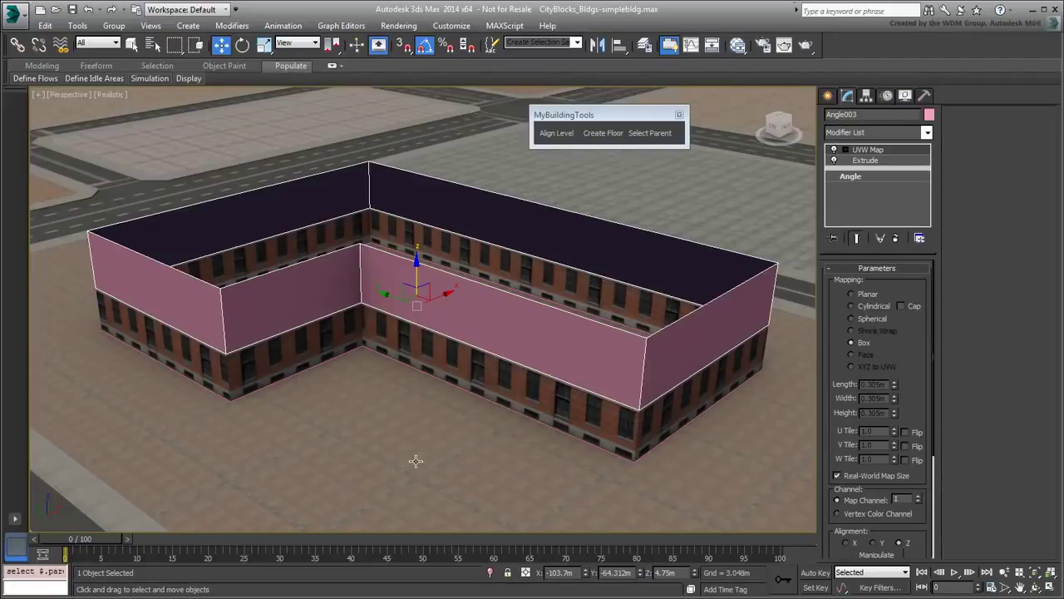
Add an Arch & Design material in the Slate Material Editor with the bitmap OLD_BRK001_L2_W9xH6.24_DIF.jpg as its diffuse color map
{"action": "left_click", "coordinate": [738, 45]}
{"action": "left_click_drag", "start_coordinate": [97, 396], "coordinate": [220, 324]}
{"action": "mouse_move", "coordinate": [250, 328]}
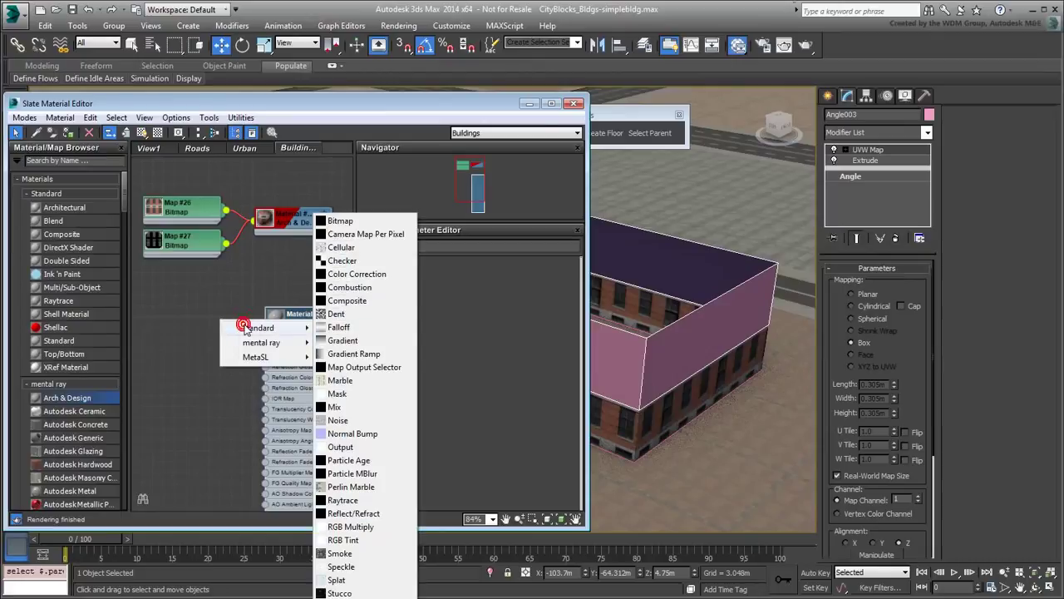
{"action": "left_click", "coordinate": [326, 219]}
{"action": "left_click_drag", "start_coordinate": [508, 170], "coordinate": [508, 231]}
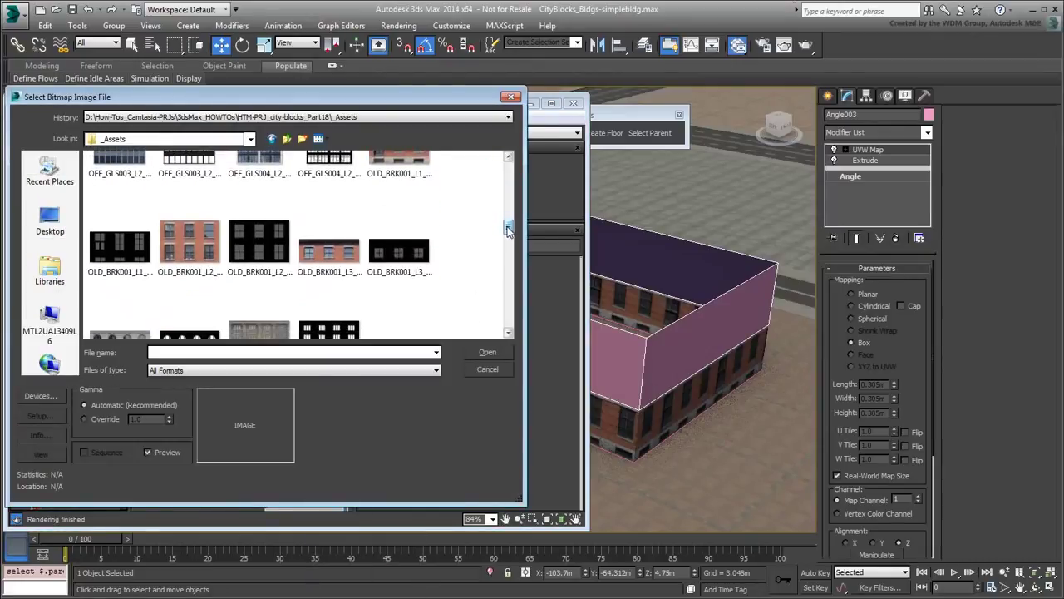
{"action": "left_click", "coordinate": [209, 263]}
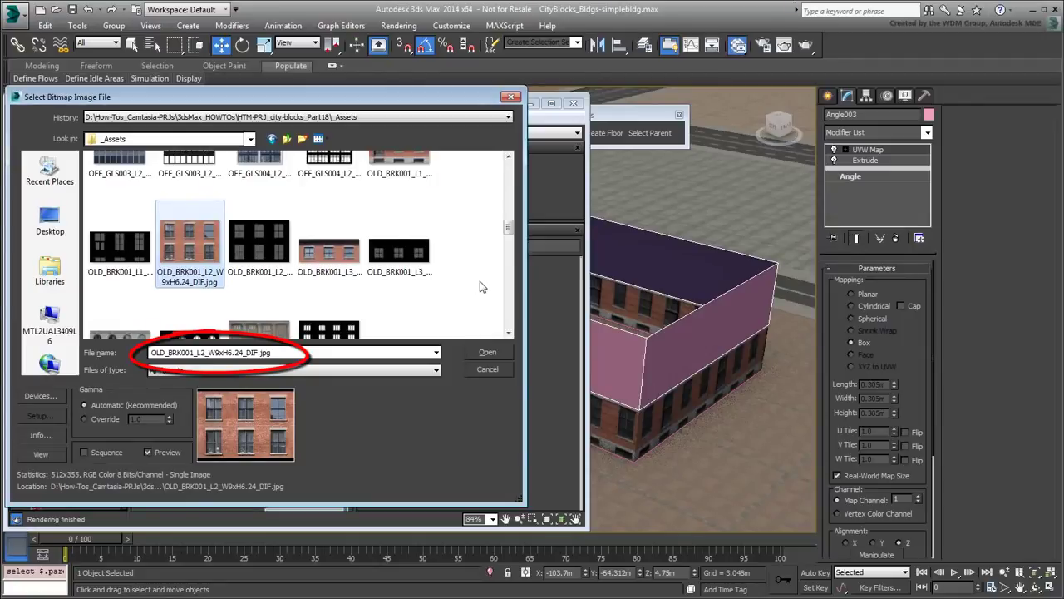
{"action": "left_click", "coordinate": [479, 352]}
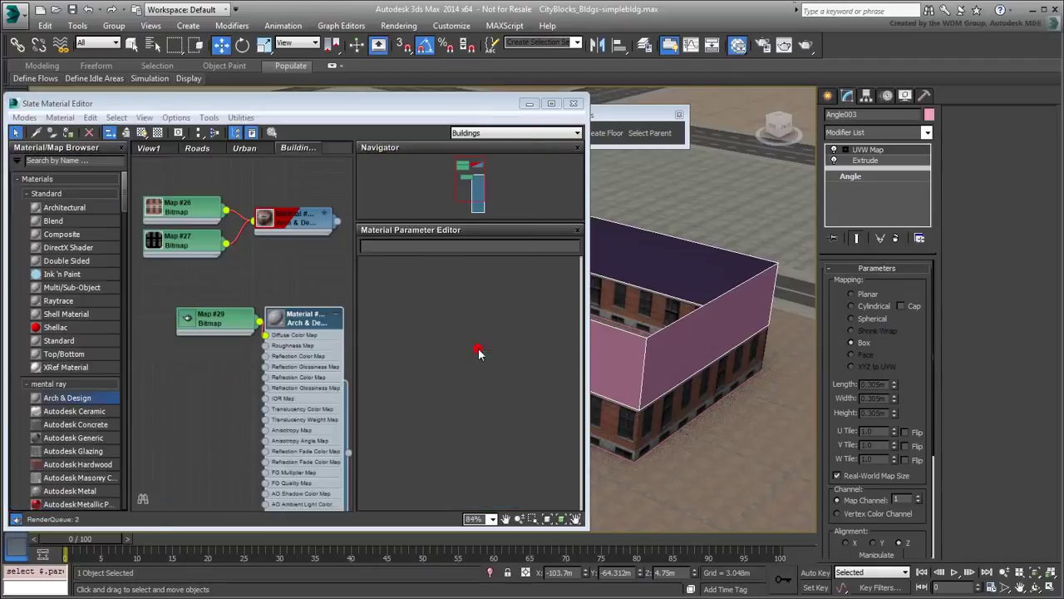
Use real-world scale for the diffuse bitmap, with a width of 9 m and a height of 6.24 m
{"action": "left_click_drag", "start_coordinate": [224, 326], "coordinate": [191, 326]}
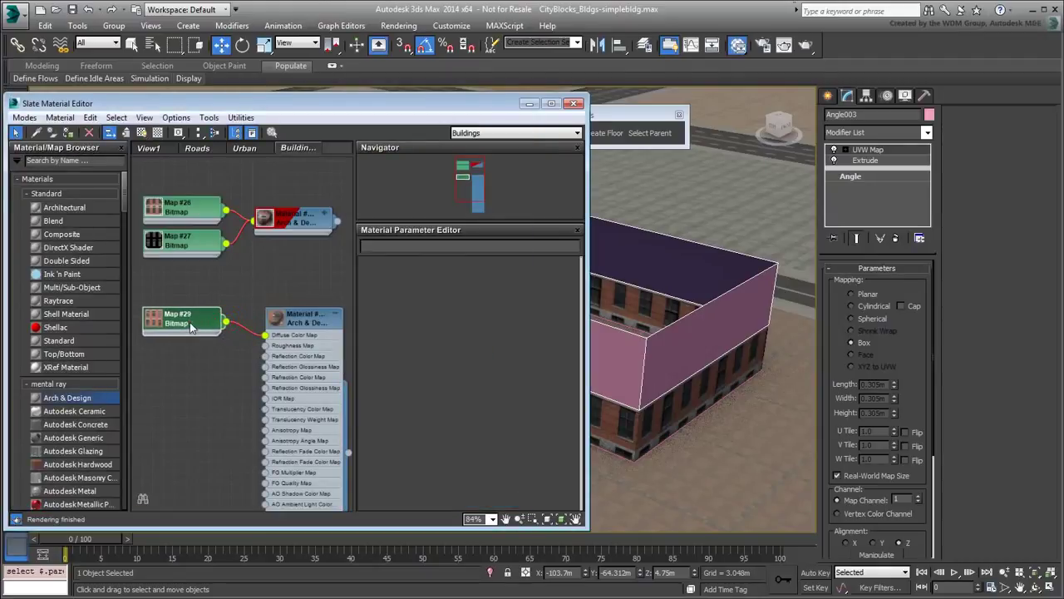
{"action": "double_click", "coordinate": [191, 327]}
{"action": "left_click", "coordinate": [371, 307]}
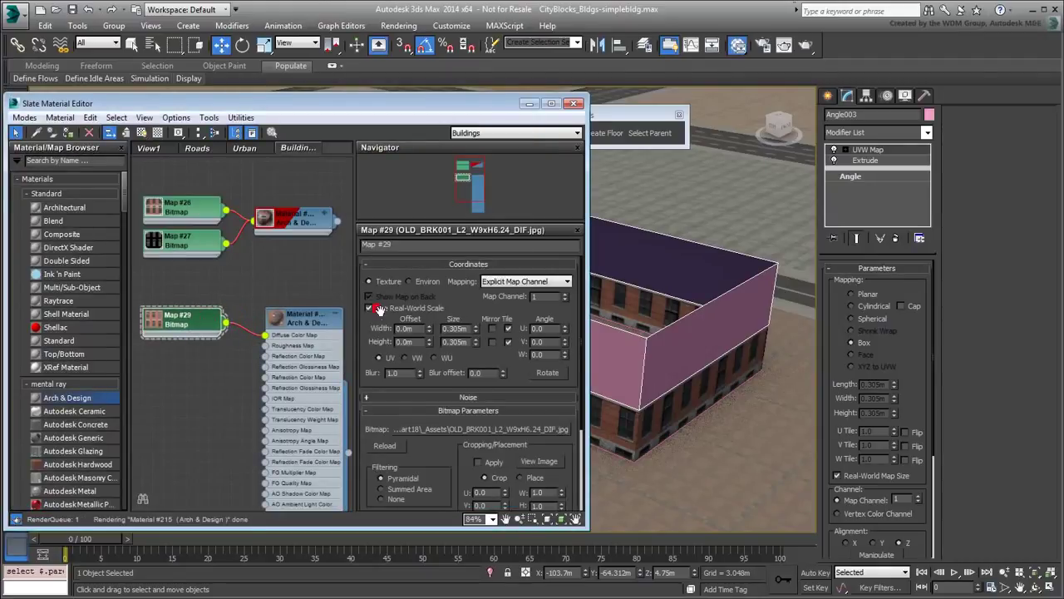
{"action": "double_click", "coordinate": [455, 329]}
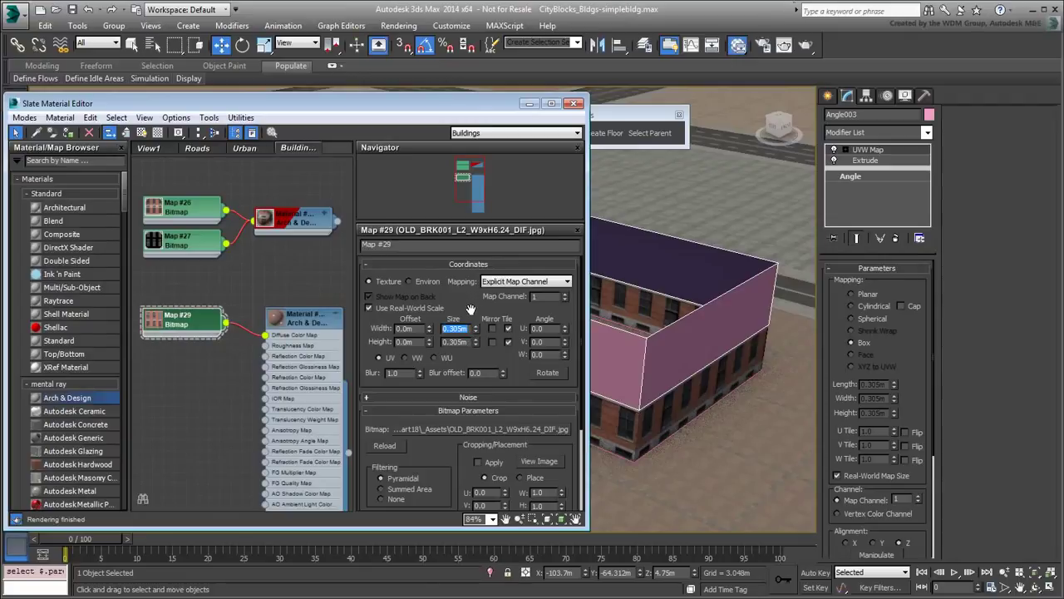
{"action": "type", "text": "9"}
{"action": "key", "text": "Tab"}
{"action": "type", "text": "6"}
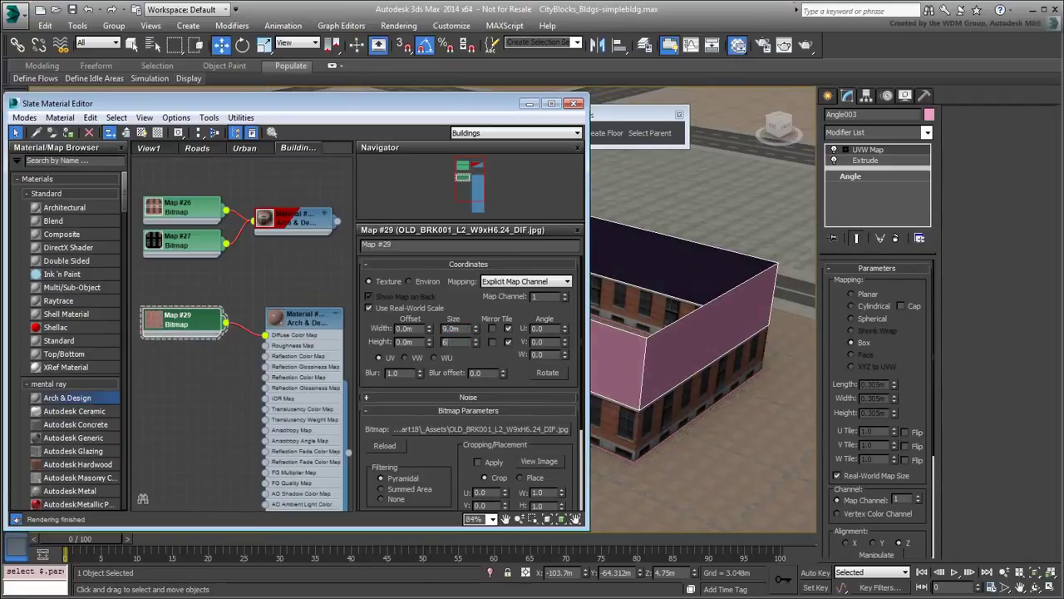
{"action": "type", "text": ".24"}
{"action": "key", "text": "Return"}
Set the Extrude amount of the new upper floor to 6.24 m
{"action": "left_click", "coordinate": [879, 163]}
{"action": "double_click", "coordinate": [888, 285]}
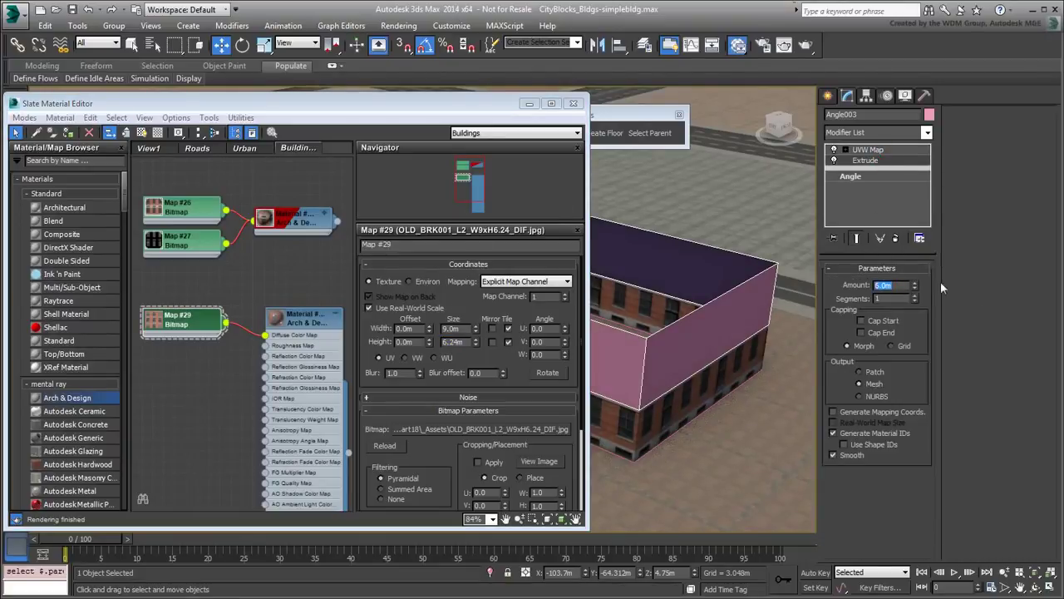
{"action": "type", "text": "6.24"}
{"action": "key", "text": "Return"}
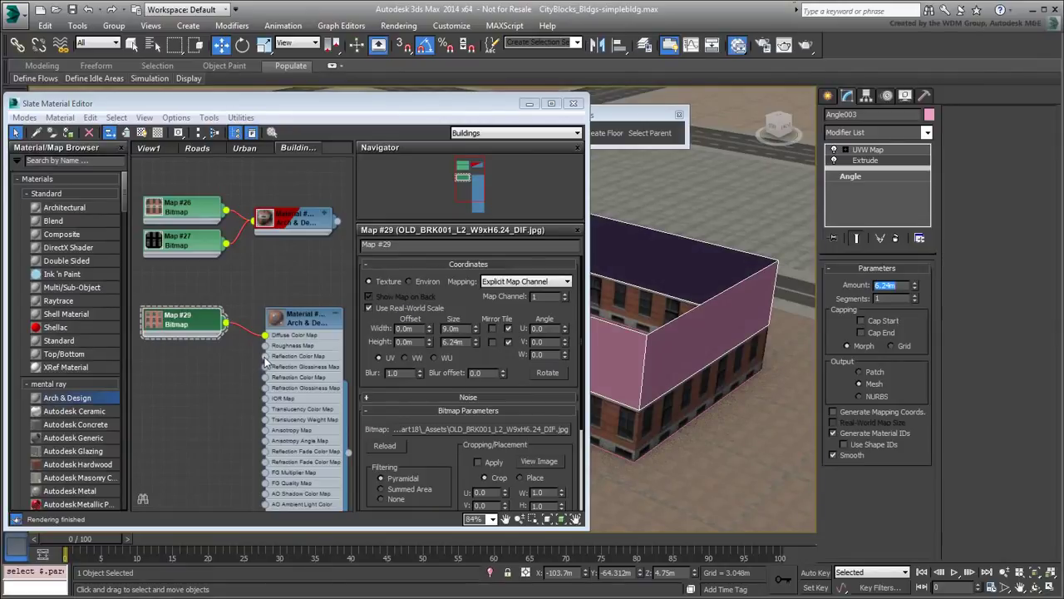
Load the bitmap OLD_BRK001_L2_W9xH6.24_REF.jpg as the new material's reflection color map
{"action": "left_click_drag", "start_coordinate": [265, 357], "coordinate": [228, 380]}
{"action": "mouse_move", "coordinate": [246, 385]}
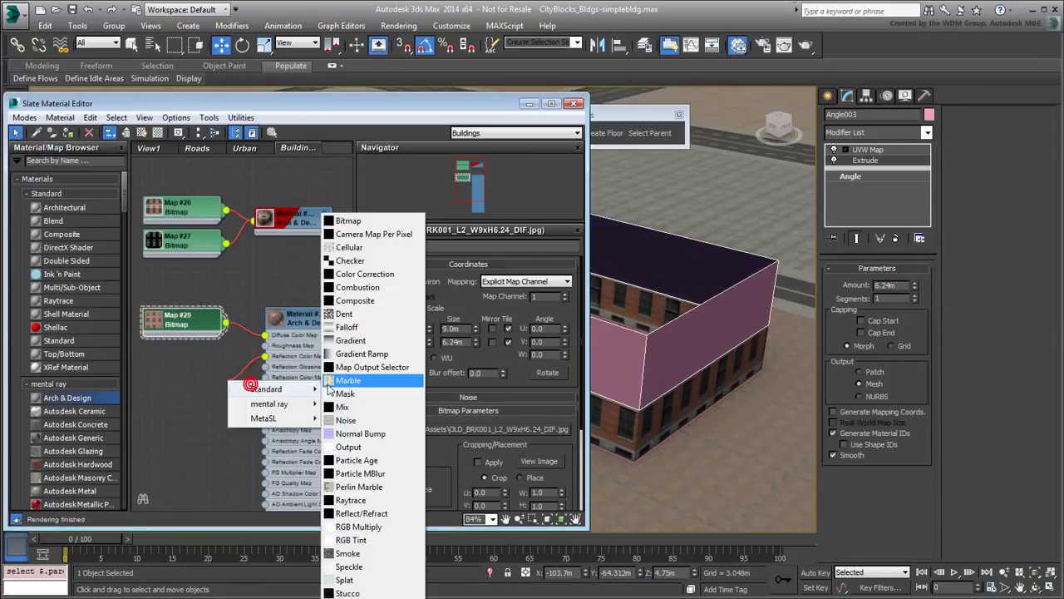
{"action": "left_click", "coordinate": [341, 218]}
{"action": "scroll", "coordinate": [235, 266], "scroll_direction": "down", "scroll_amount": 10}
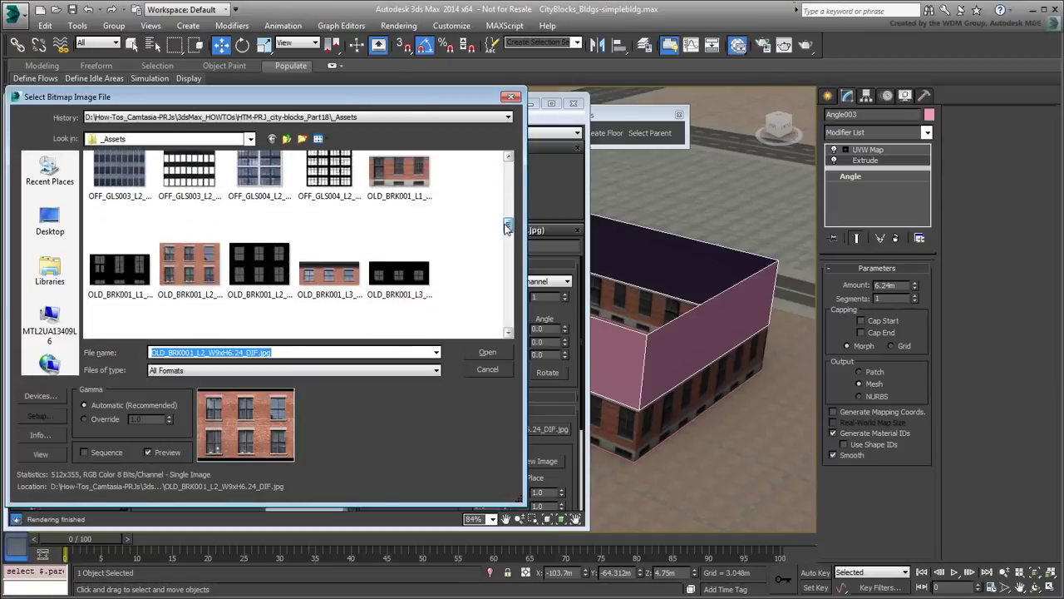
{"action": "left_click", "coordinate": [240, 263]}
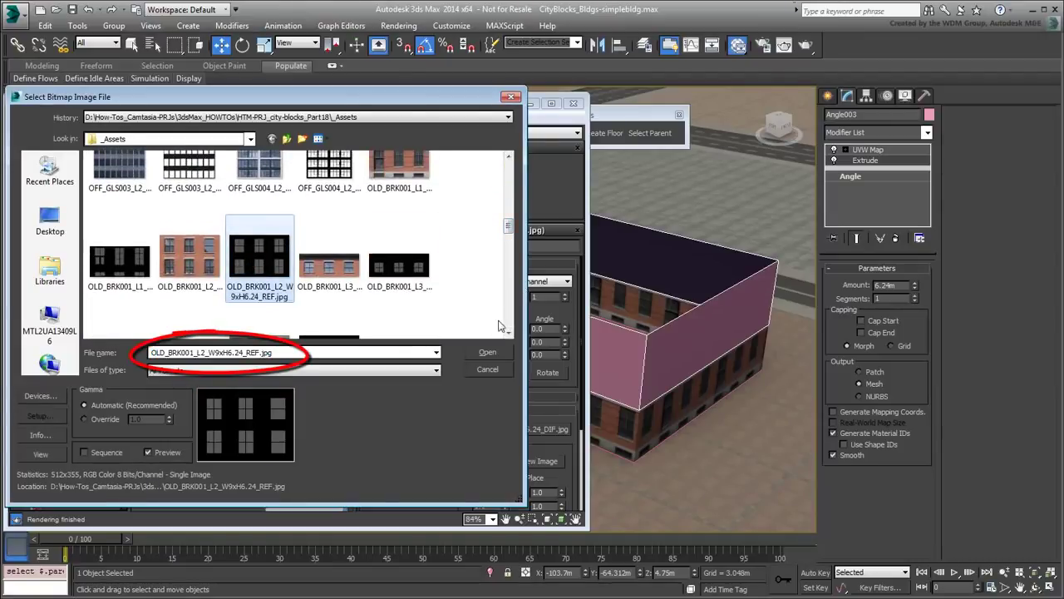
{"action": "left_click", "coordinate": [489, 352]}
Use real-world scale for the reflection bitmap, with a width of 9 m and a height of 6.24 m
{"action": "left_click_drag", "start_coordinate": [231, 387], "coordinate": [186, 378]}
{"action": "double_click", "coordinate": [187, 379]}
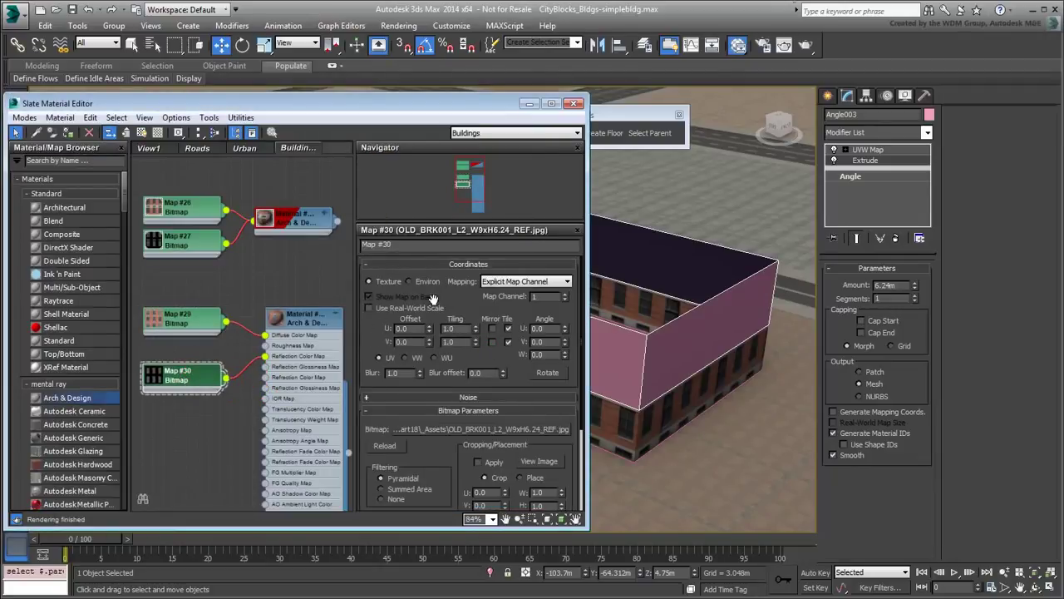
{"action": "left_click_drag", "start_coordinate": [471, 330], "coordinate": [428, 326]}
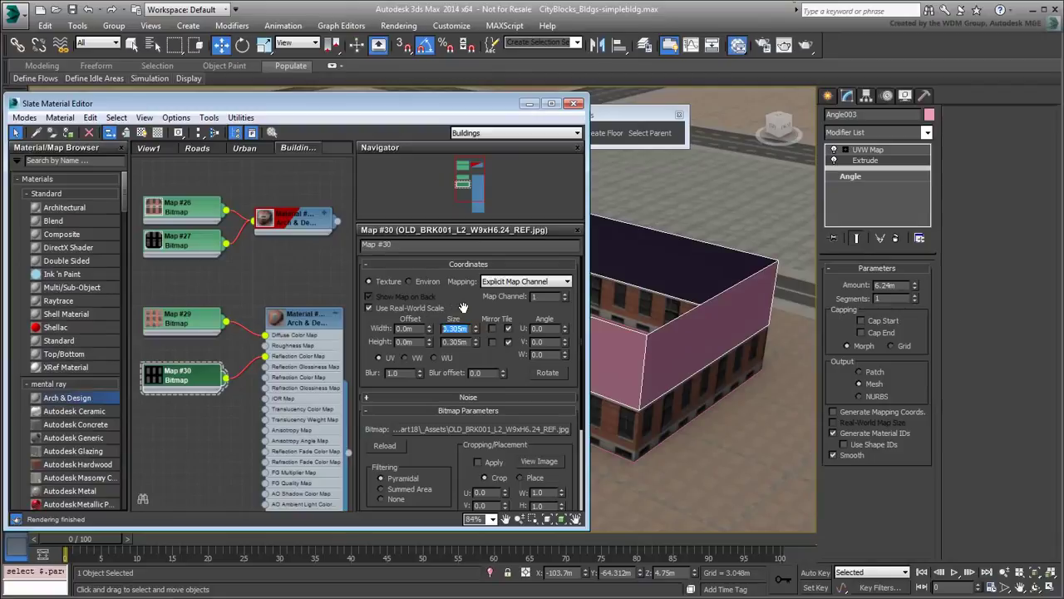
{"action": "type", "text": "9"}
{"action": "key", "text": "Tab"}
{"action": "type", "text": "6.24"}
{"action": "key", "text": "Return"}
Turn on viewport display for the new brick material and assign it to the upper floor walls
{"action": "left_click", "coordinate": [303, 322]}
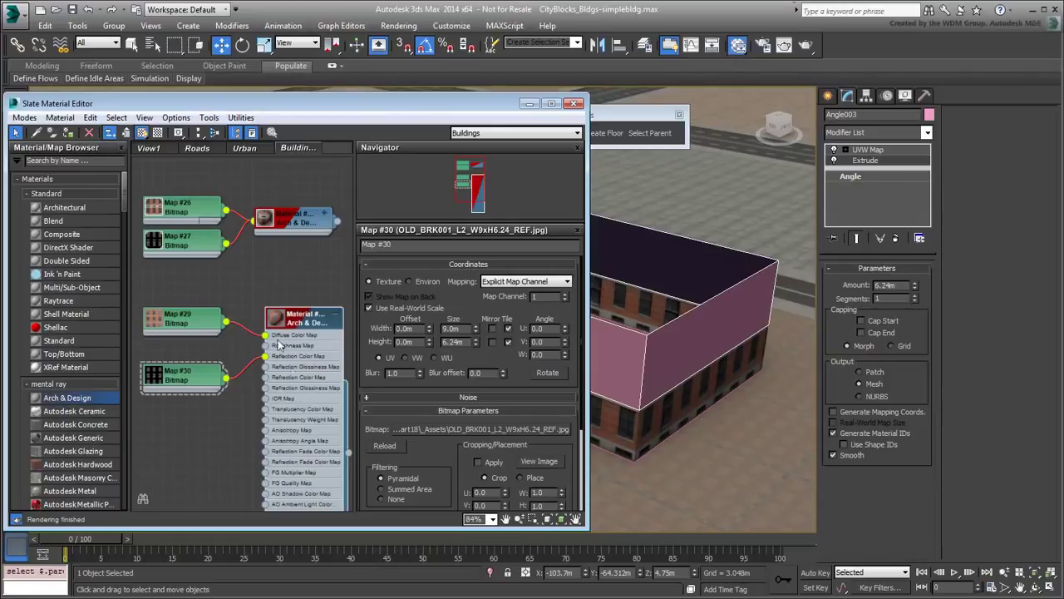
{"action": "left_click_drag", "start_coordinate": [348, 452], "coordinate": [652, 361]}
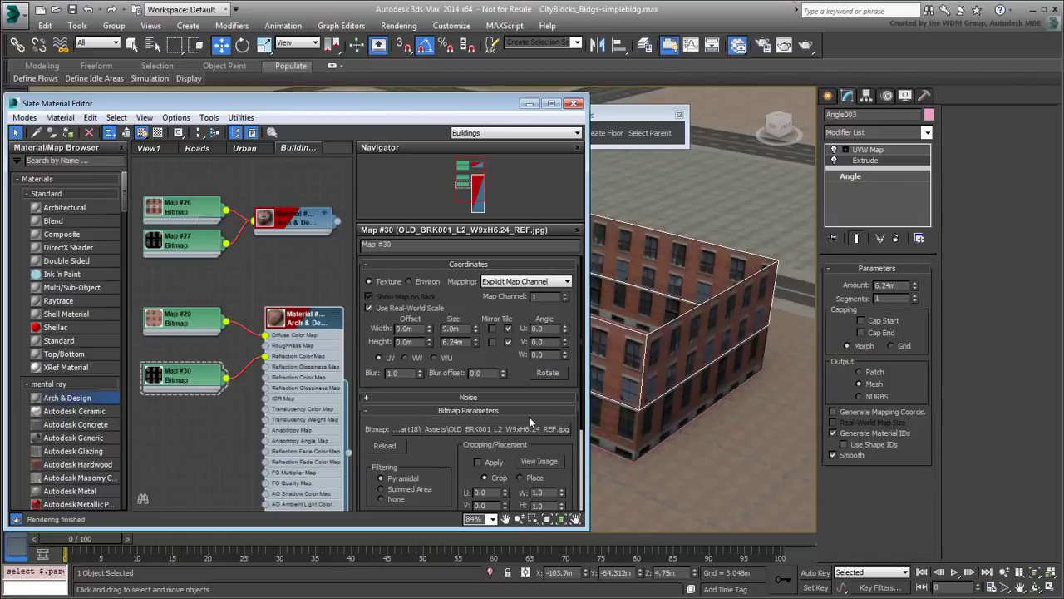
Close the material editor and raise the upper floor's UVW Map gizmo slightly to adjust the vertical position of the brick texture
{"action": "left_click", "coordinate": [338, 314]}
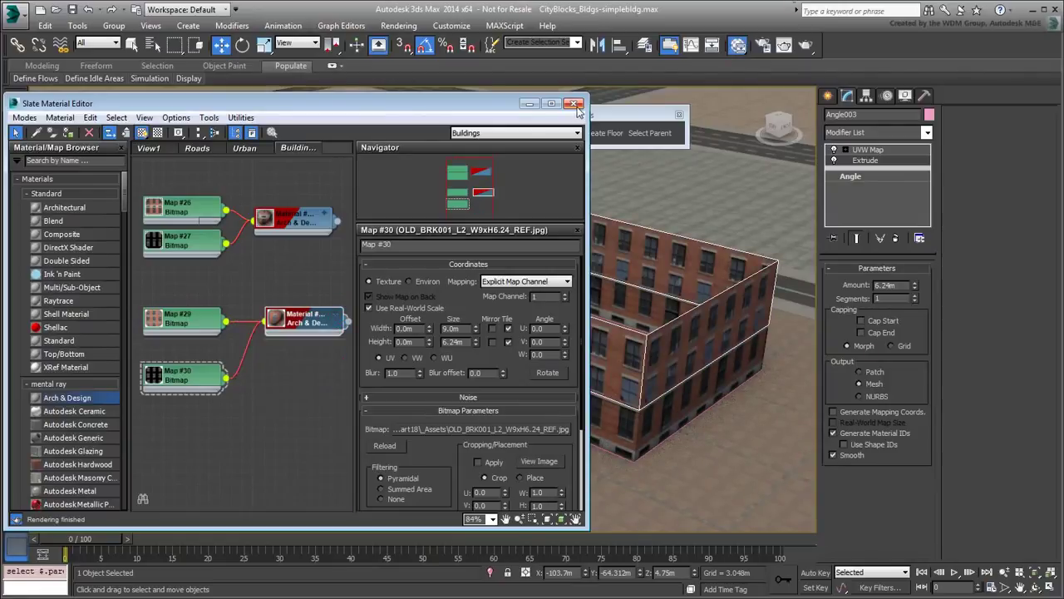
{"action": "left_click", "coordinate": [574, 104]}
{"action": "scroll", "coordinate": [440, 321], "scroll_direction": "up", "scroll_amount": 6}
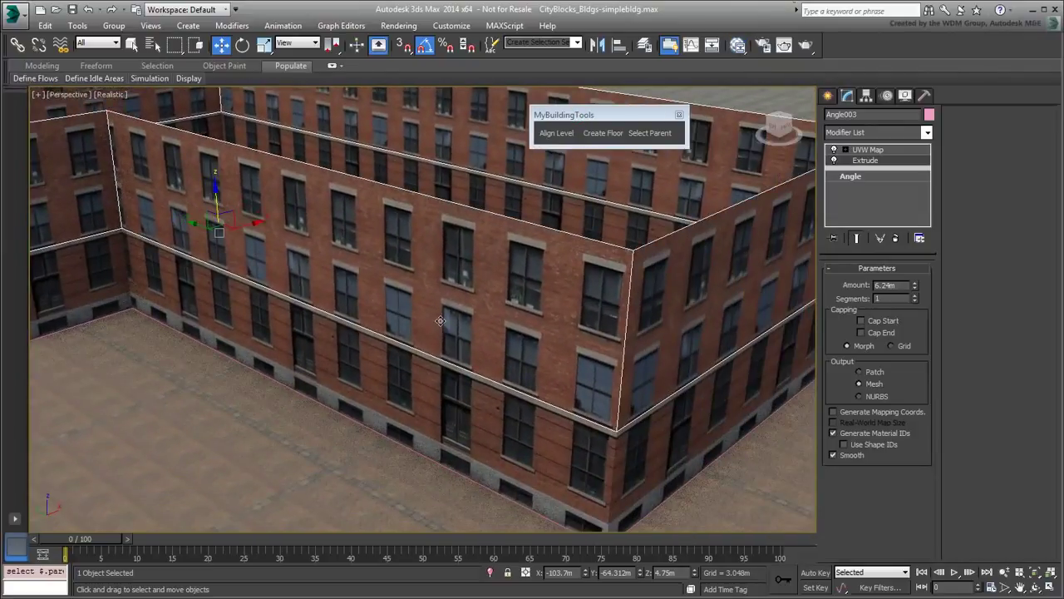
{"action": "left_click", "coordinate": [867, 149]}
{"action": "left_click", "coordinate": [846, 149]}
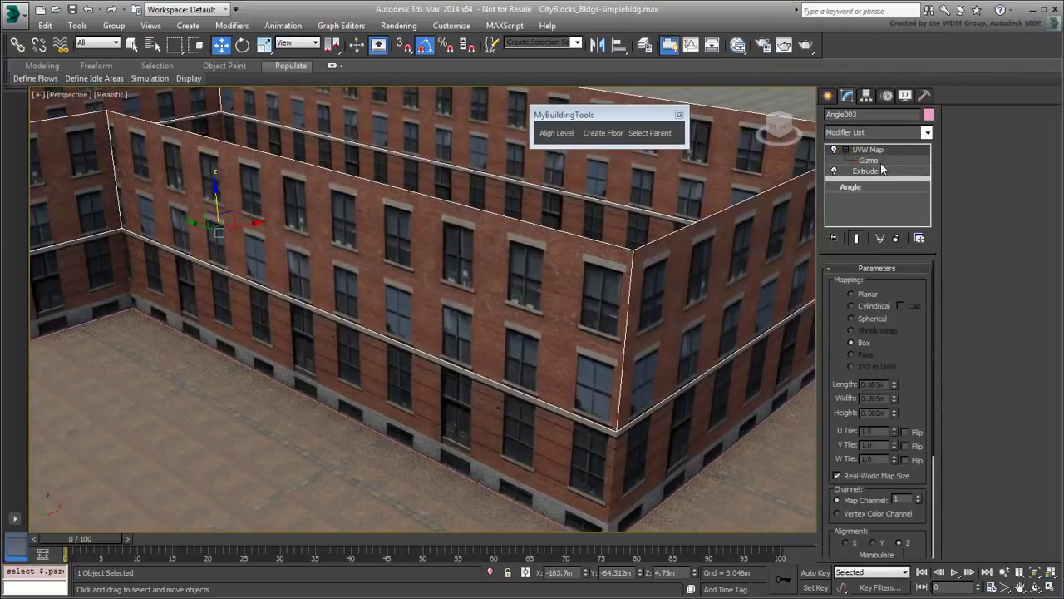
{"action": "left_click", "coordinate": [868, 160]}
{"action": "left_click_drag", "start_coordinate": [210, 140], "coordinate": [210, 133]}
{"action": "left_click", "coordinate": [868, 159]}
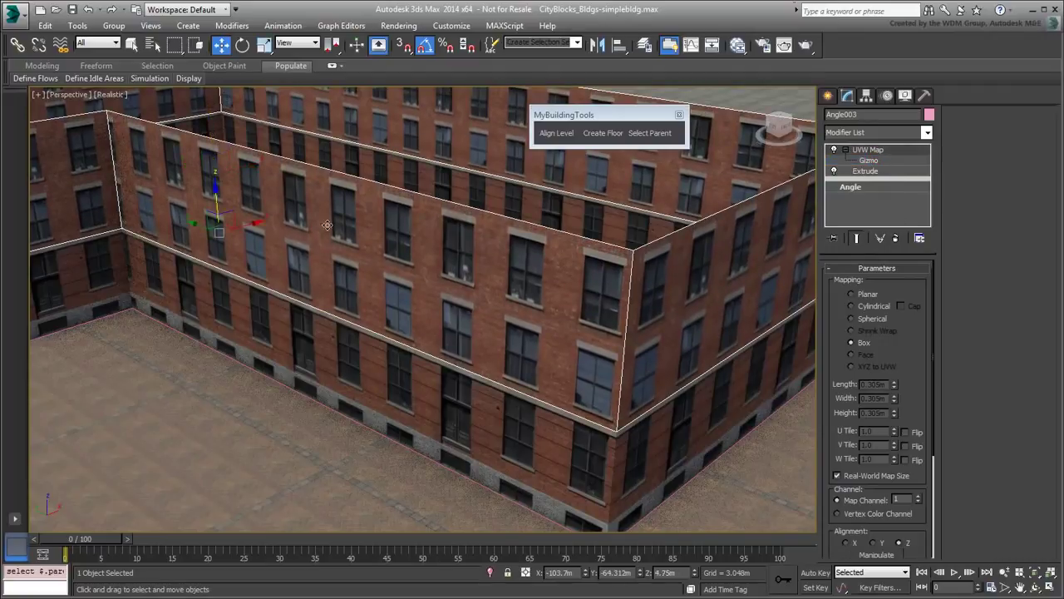
Increase the Extrude amount of the upper floor to about 18.889 m to repeat the window rows over more storeys
{"action": "scroll", "coordinate": [326, 225], "scroll_direction": "down", "scroll_amount": 1}
{"action": "scroll", "coordinate": [352, 226], "scroll_direction": "down", "scroll_amount": 3}
{"action": "middle_click_drag", "start_coordinate": [356, 229], "coordinate": [401, 274]}
{"action": "scroll", "coordinate": [402, 283], "scroll_direction": "down", "scroll_amount": 5}
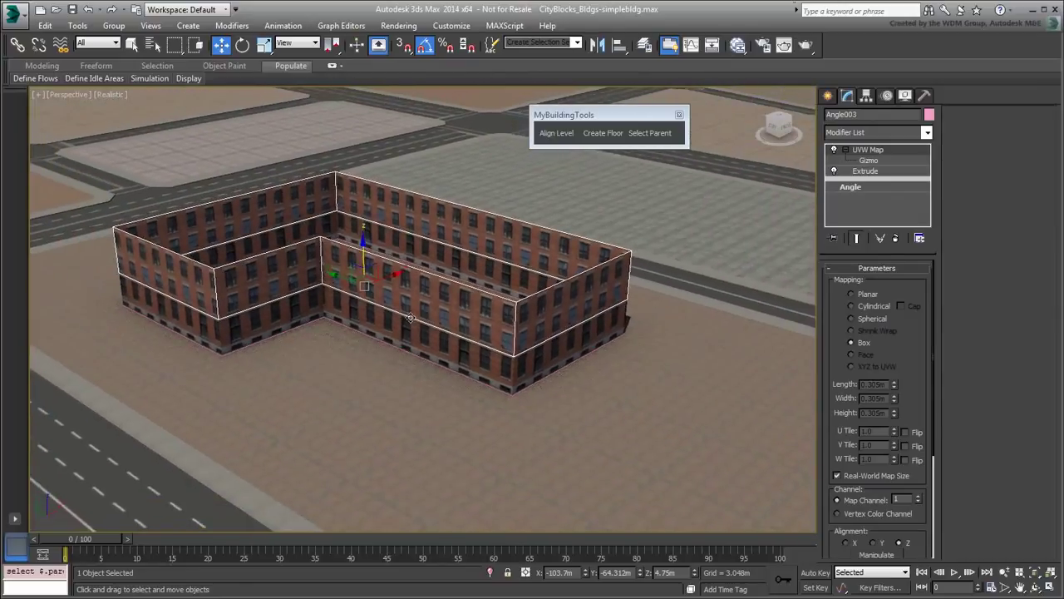
{"action": "middle_click_drag", "start_coordinate": [422, 287], "coordinate": [424, 339], "text": "alt"}
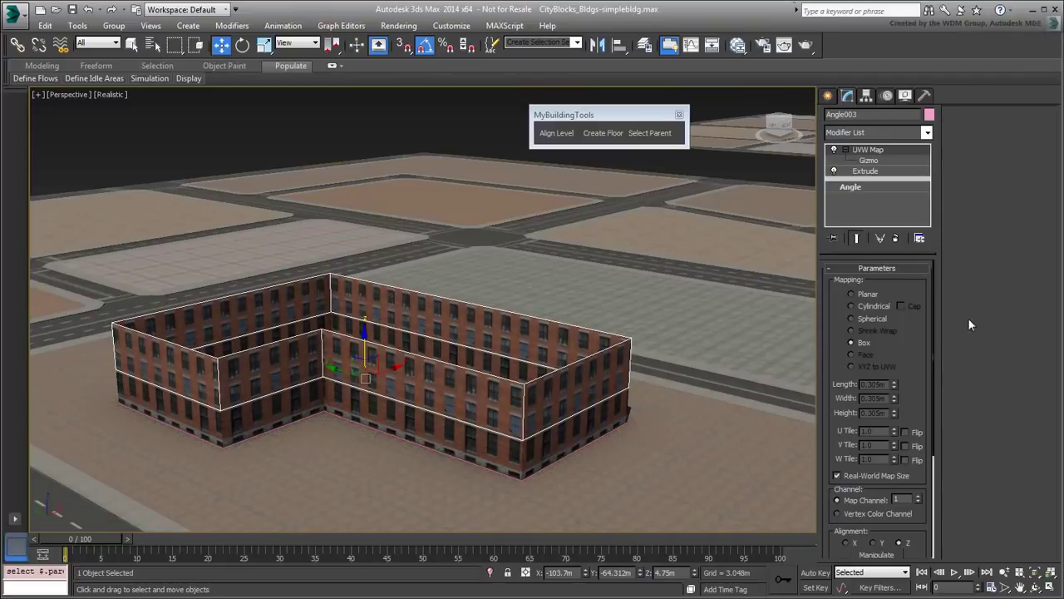
{"action": "left_click", "coordinate": [867, 171]}
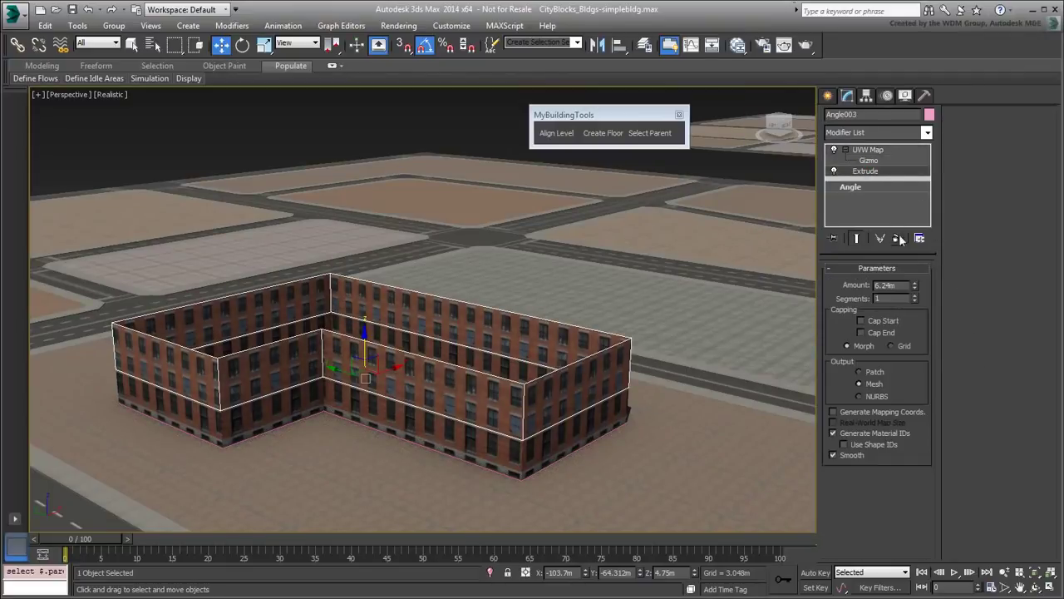
{"action": "left_click_drag", "start_coordinate": [913, 285], "coordinate": [903, 231]}
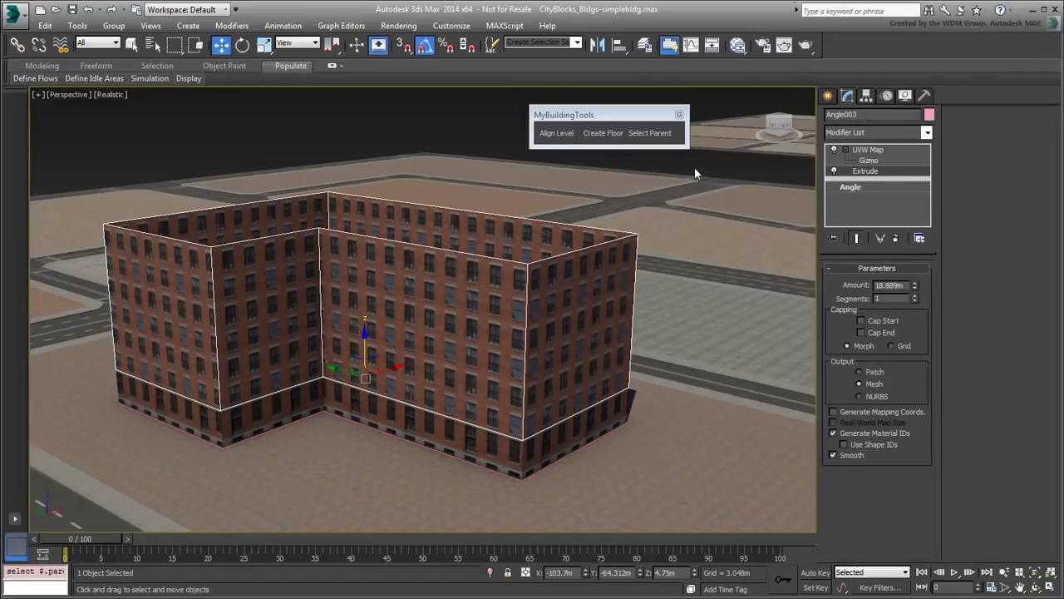
Create another floor from the parent footprint and align it on top of the extended brick walls
{"action": "left_click", "coordinate": [653, 134]}
{"action": "left_click", "coordinate": [603, 134]}
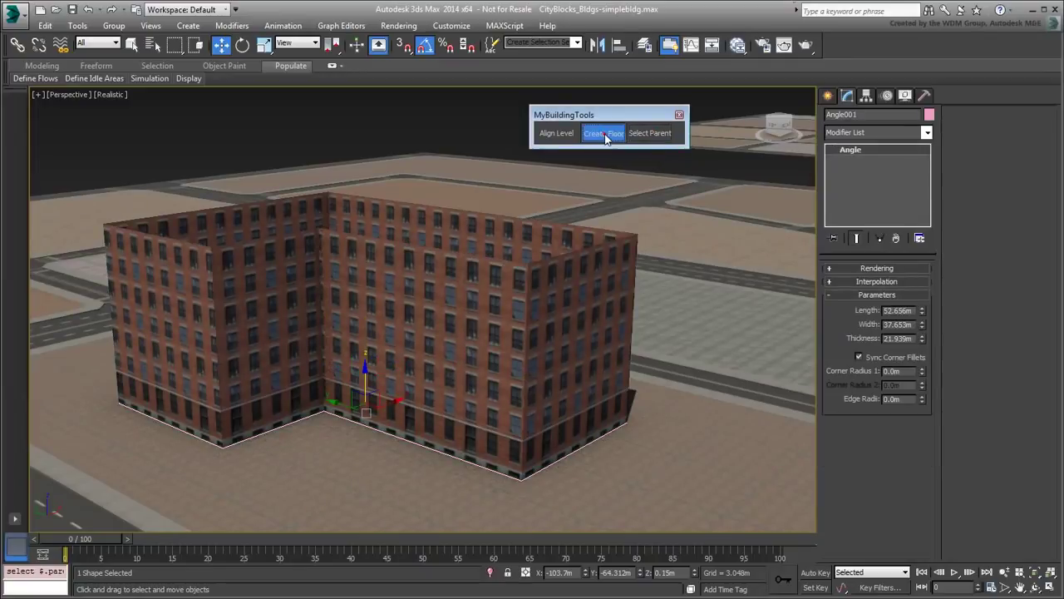
{"action": "left_click", "coordinate": [563, 132]}
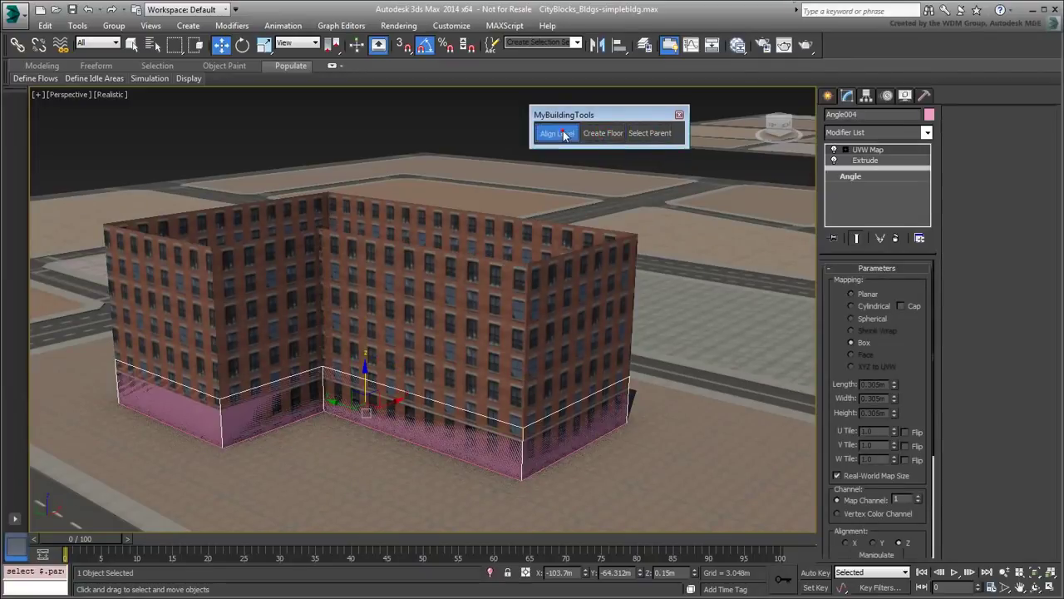
{"action": "left_click", "coordinate": [449, 275]}
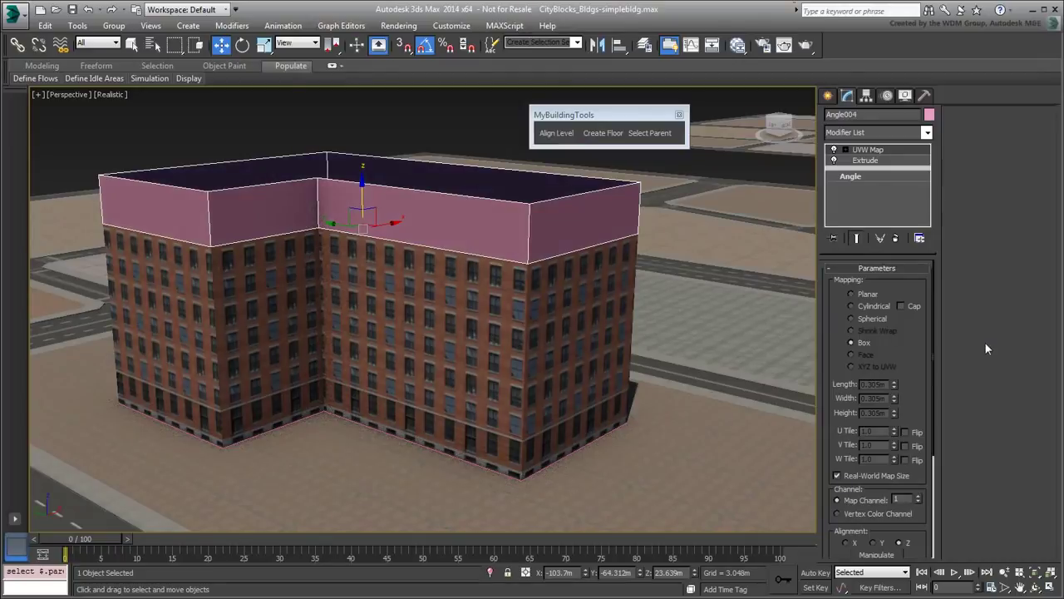
Add a new Arch & Design material below the two brick materials in the Buildings view
{"action": "middle_click_drag", "start_coordinate": [458, 274], "coordinate": [453, 299], "text": "alt"}
{"action": "left_click", "coordinate": [739, 46]}
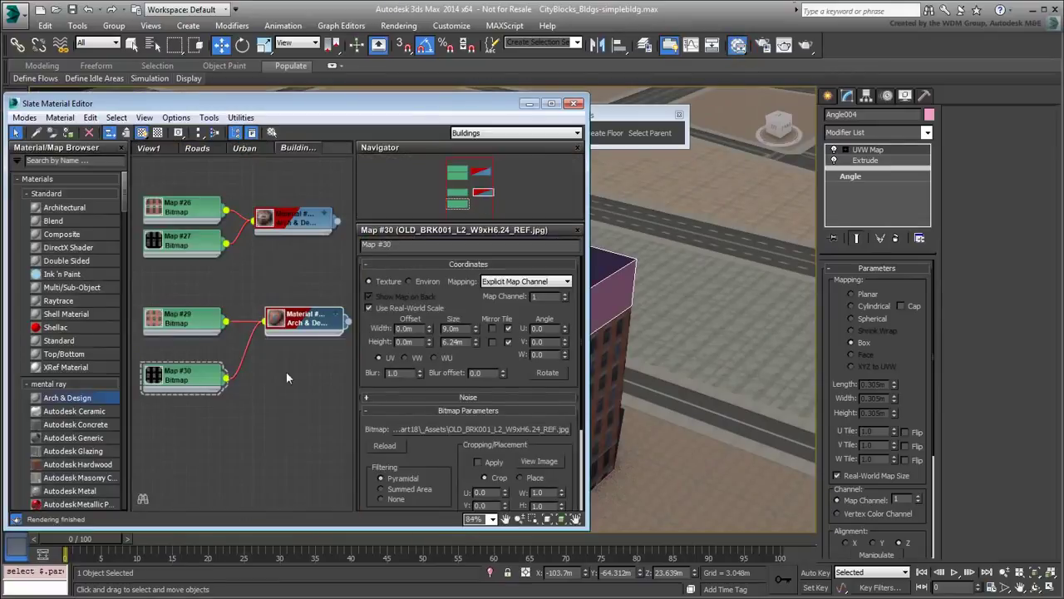
{"action": "left_click_drag", "start_coordinate": [80, 400], "coordinate": [244, 436]}
{"action": "middle_click_drag", "start_coordinate": [243, 416], "coordinate": [225, 327]}
{"action": "left_click_drag", "start_coordinate": [244, 355], "coordinate": [278, 367]}
{"action": "middle_click_drag", "start_coordinate": [263, 391], "coordinate": [288, 366]}
Load the bitmap OLD_BRK001_L3_W9xH3.4_DIF.jpg as the new material's diffuse color map
{"action": "left_click_drag", "start_coordinate": [241, 365], "coordinate": [241, 363]}
{"action": "left_click", "coordinate": [266, 374]}
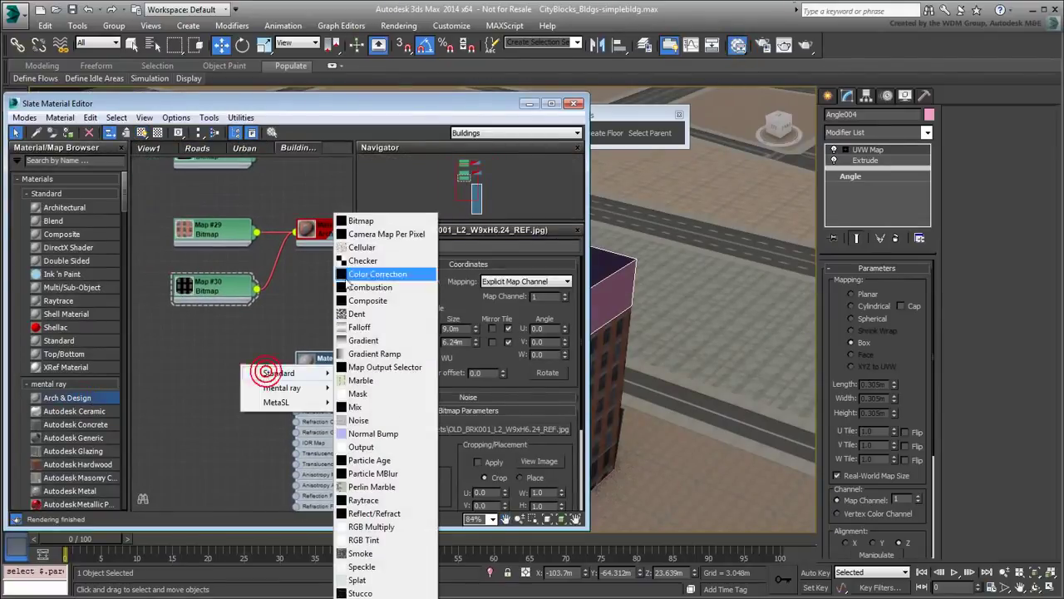
{"action": "left_click", "coordinate": [355, 220]}
{"action": "left_click_drag", "start_coordinate": [509, 173], "coordinate": [509, 235]}
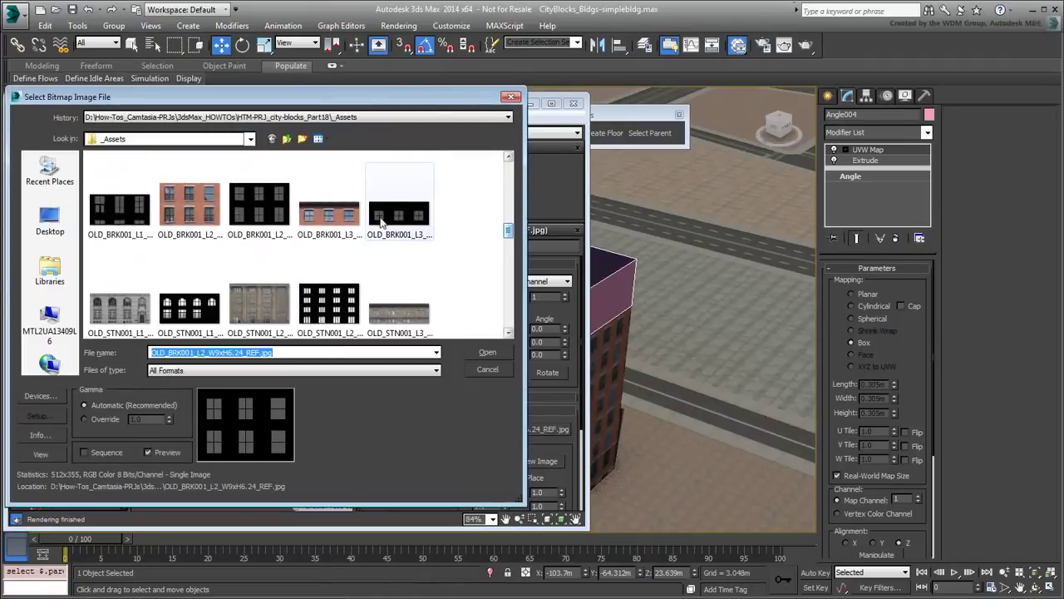
{"action": "left_click", "coordinate": [317, 218]}
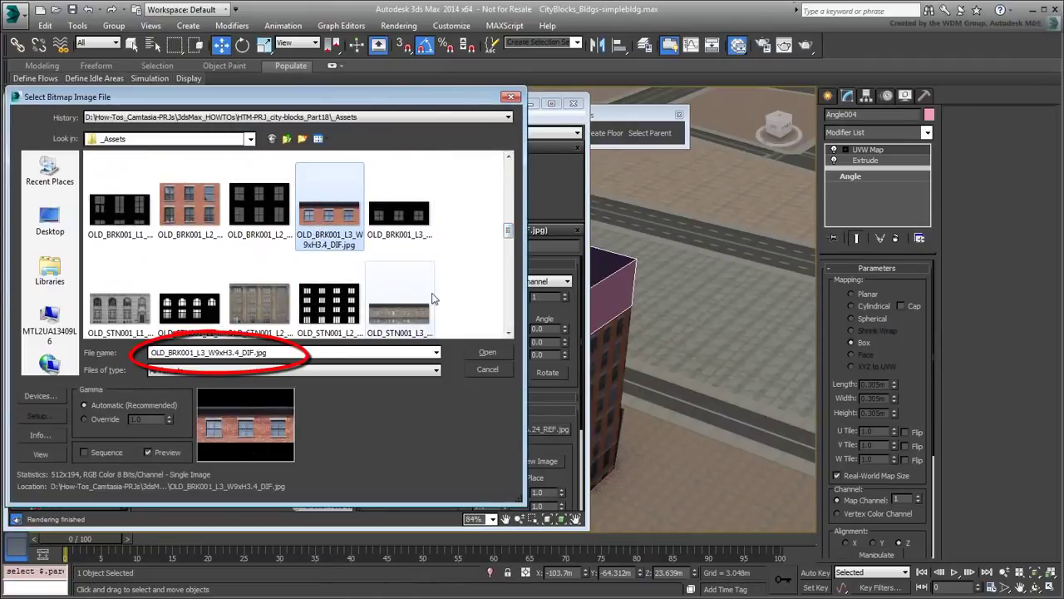
{"action": "left_click", "coordinate": [488, 352]}
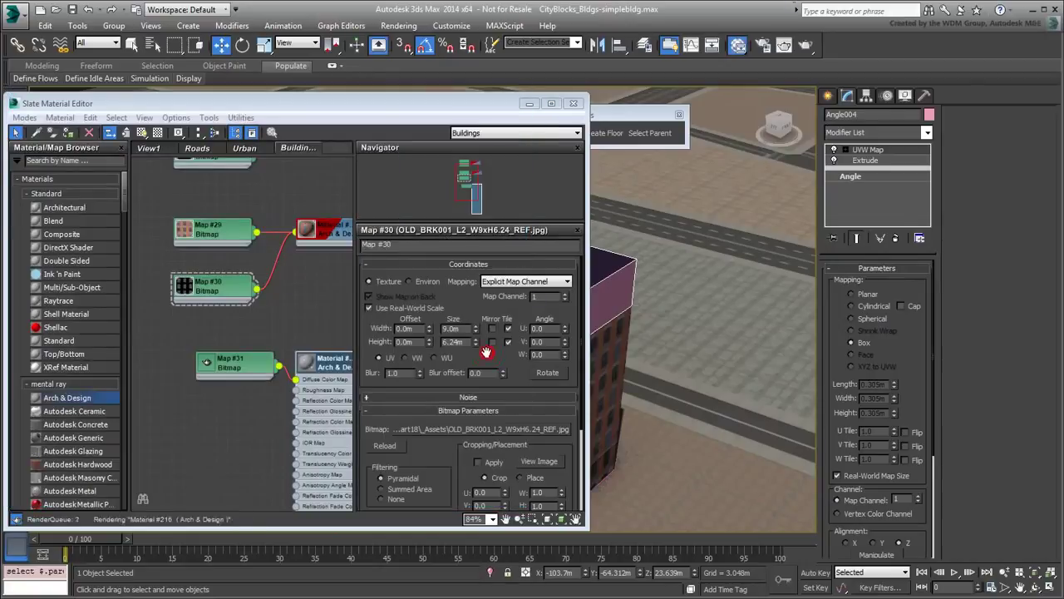
Set the diffuse bitmap's real-world size to a width of 9 m and a height of 3.4 m
{"action": "type", "text": "9"}
{"action": "key", "text": "Tab"}
{"action": "type", "text": "3.4"}
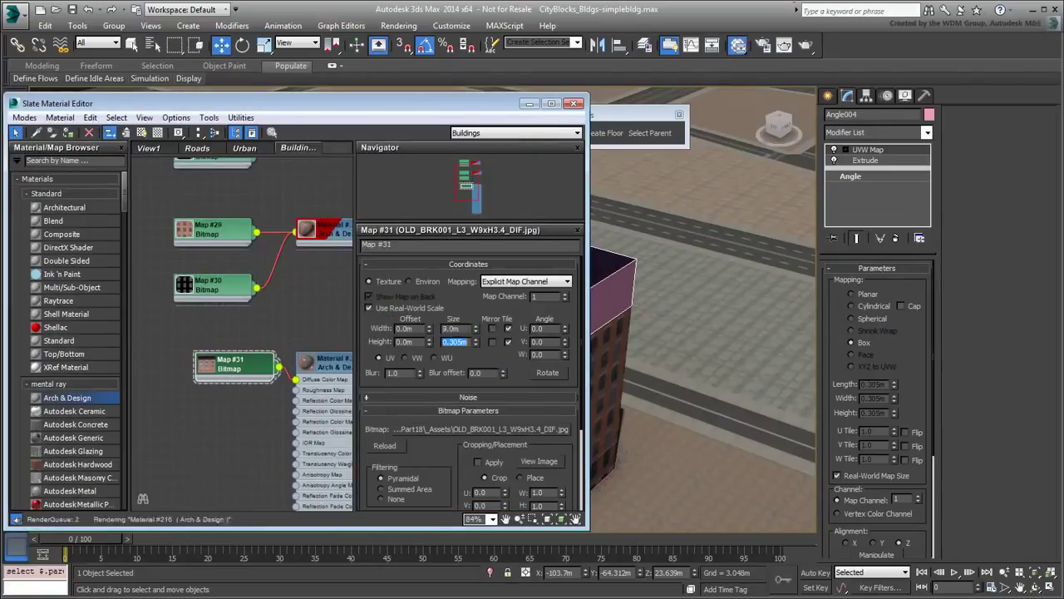
{"action": "key", "text": "Return"}
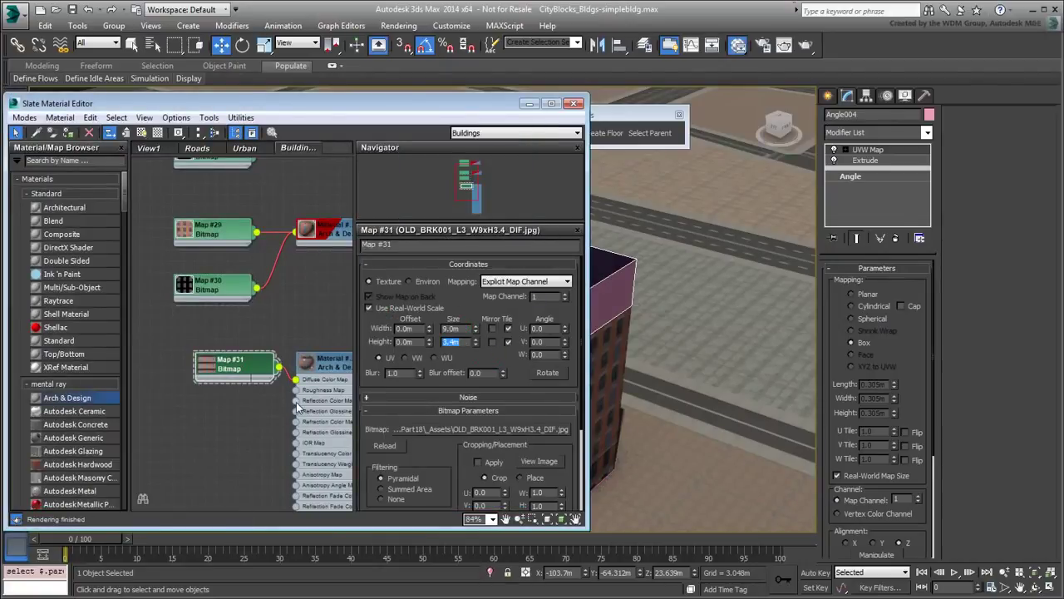
Load the bitmap OLD_BRK001_L3_W9xH3.4_REF.jpg as the reflection color map and place its node beneath the diffuse map
{"action": "left_click_drag", "start_coordinate": [296, 400], "coordinate": [260, 425]}
{"action": "mouse_move", "coordinate": [297, 432]}
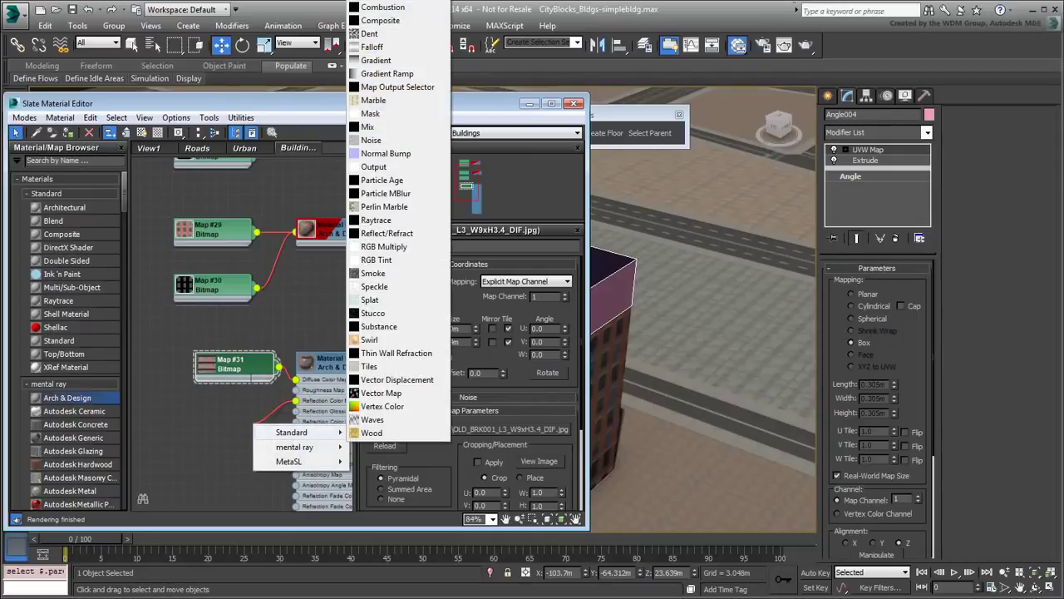
{"action": "left_click", "coordinate": [376, 2]}
{"action": "left_click_drag", "start_coordinate": [508, 171], "coordinate": [509, 232]}
{"action": "left_click", "coordinate": [400, 253]}
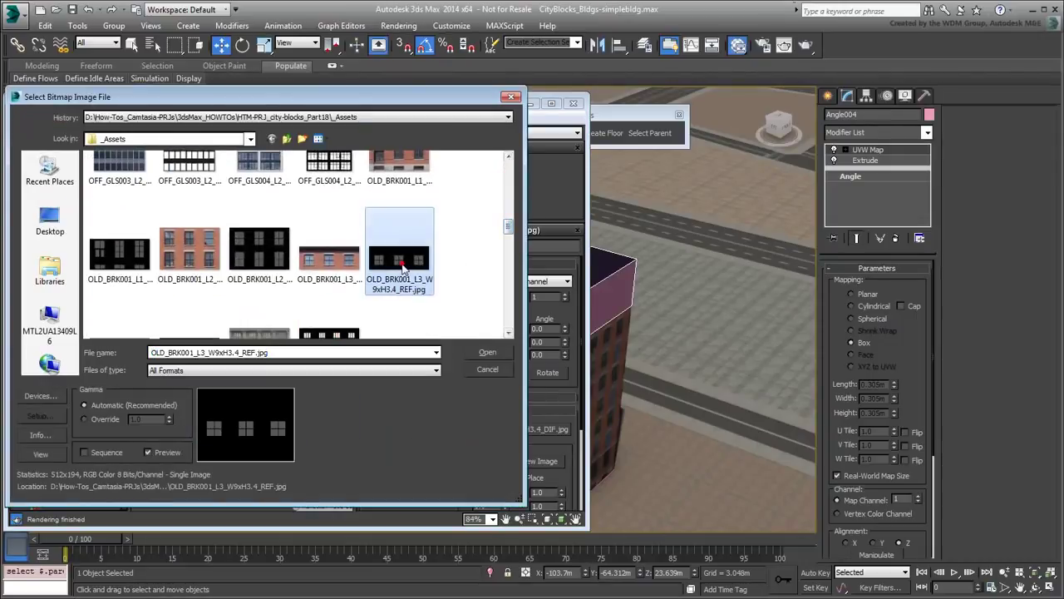
{"action": "left_click", "coordinate": [485, 352]}
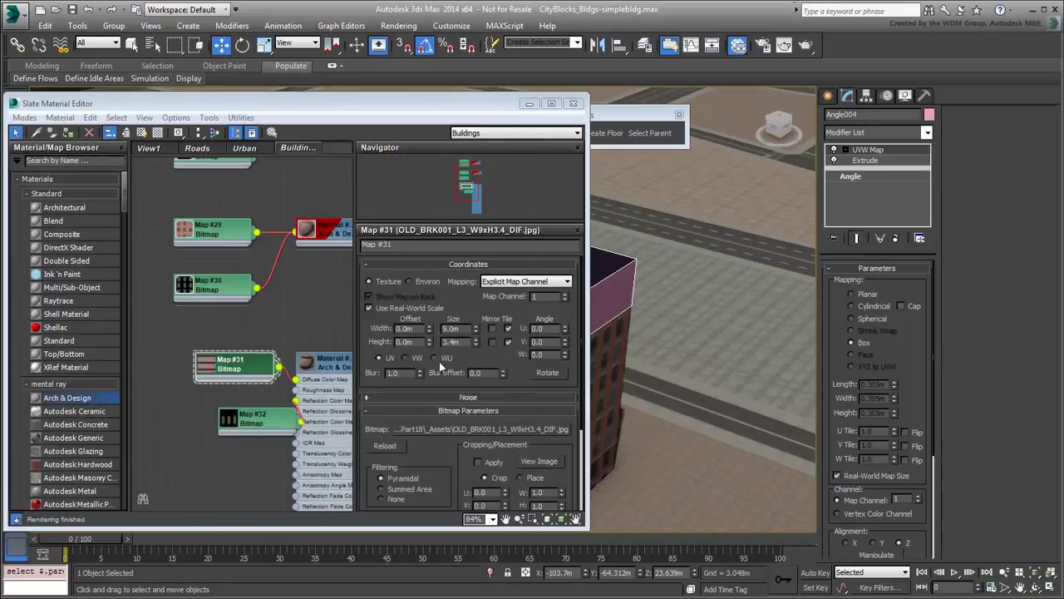
{"action": "left_click_drag", "start_coordinate": [267, 430], "coordinate": [234, 432]}
Use real-world scale for the reflection bitmap, with a width of 9 m and a height of 3.4 m
{"action": "double_click", "coordinate": [234, 428]}
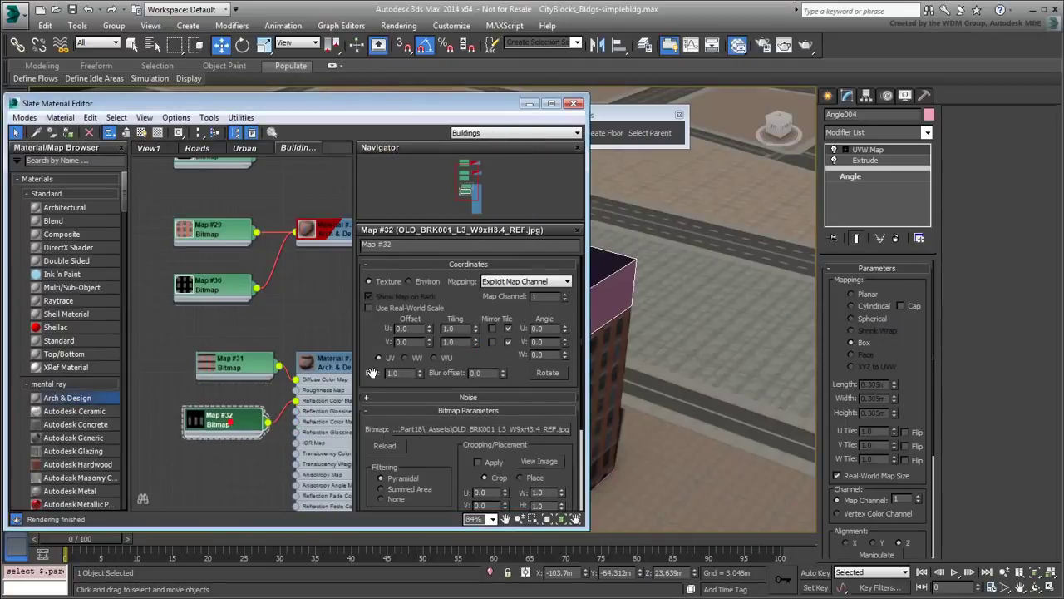
{"action": "left_click", "coordinate": [368, 308]}
{"action": "double_click", "coordinate": [457, 328]}
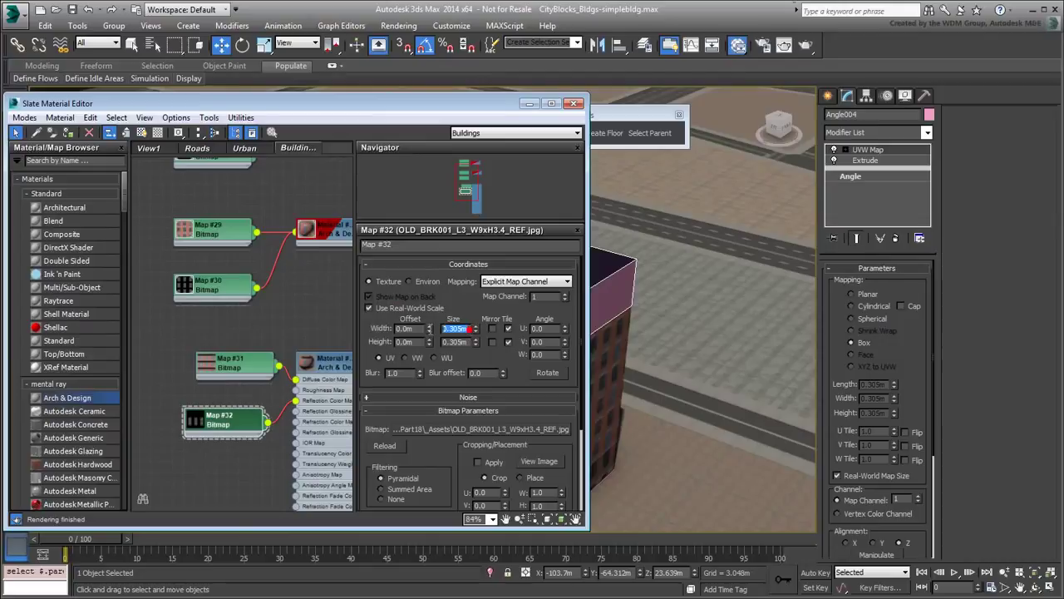
{"action": "type", "text": "9"}
{"action": "key", "text": "Tab"}
{"action": "type", "text": "3.4"}
{"action": "key", "text": "Return"}
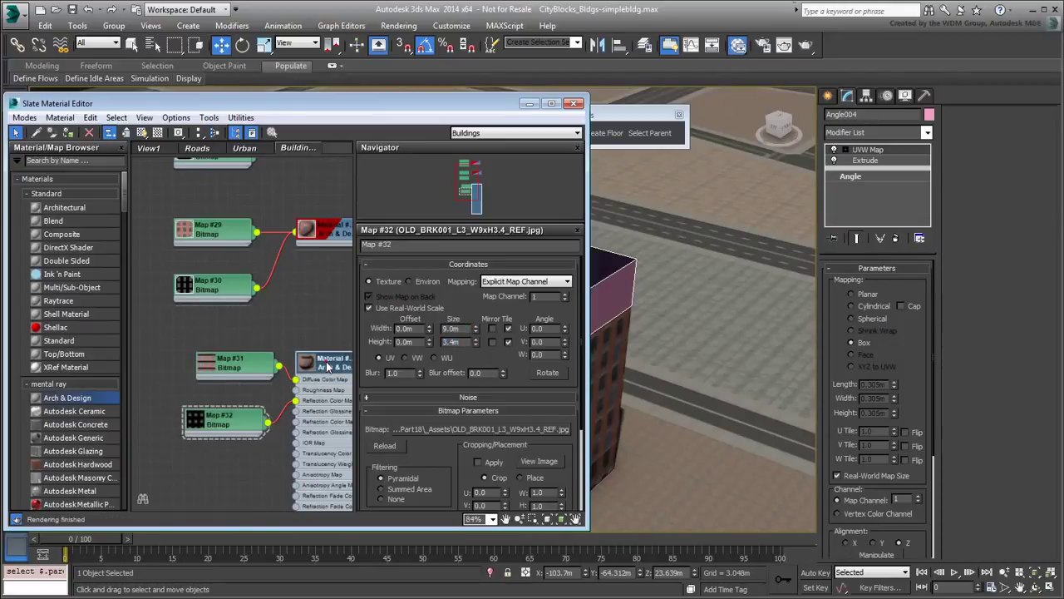
Turn on viewport display for the new material, assign it to the top floor walls and collapse its node
{"action": "left_click", "coordinate": [142, 133]}
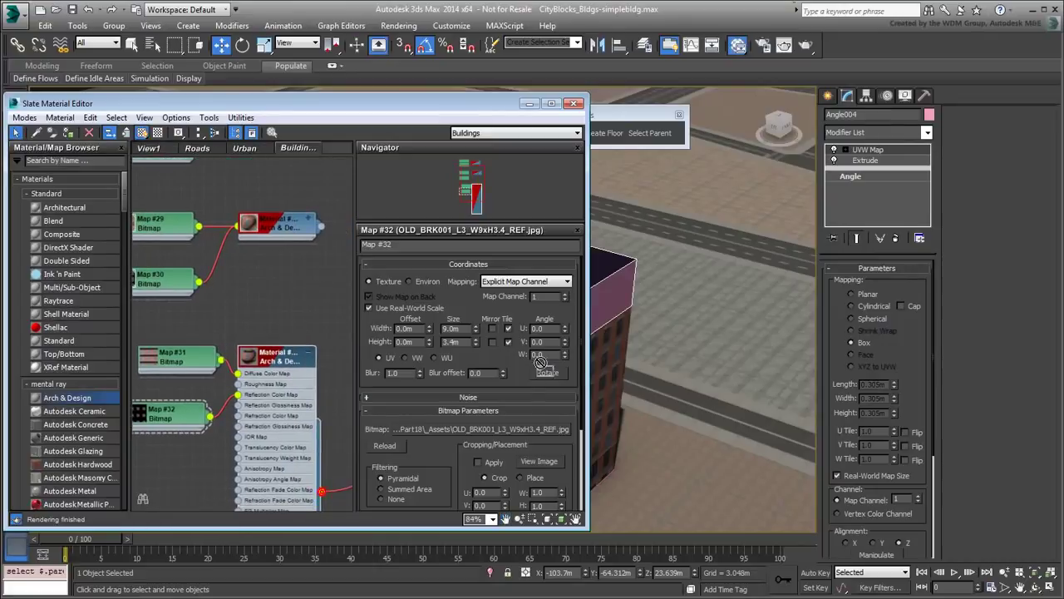
{"action": "left_click", "coordinate": [310, 355]}
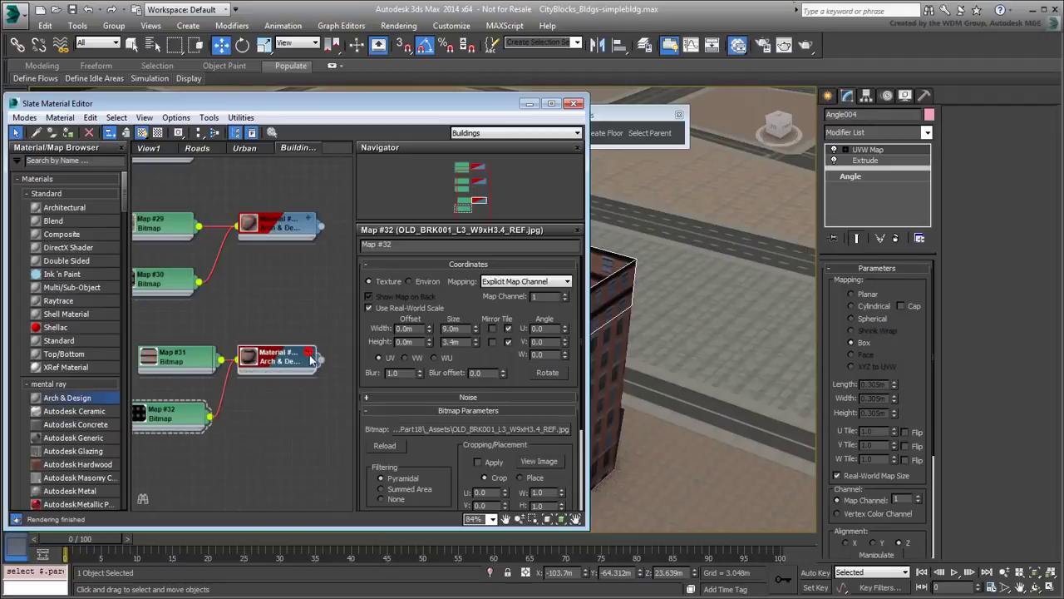
Set the Extrude amount of the top floor to 3.4 m
{"action": "left_click", "coordinate": [886, 160]}
{"action": "left_click_drag", "start_coordinate": [901, 287], "coordinate": [861, 287]}
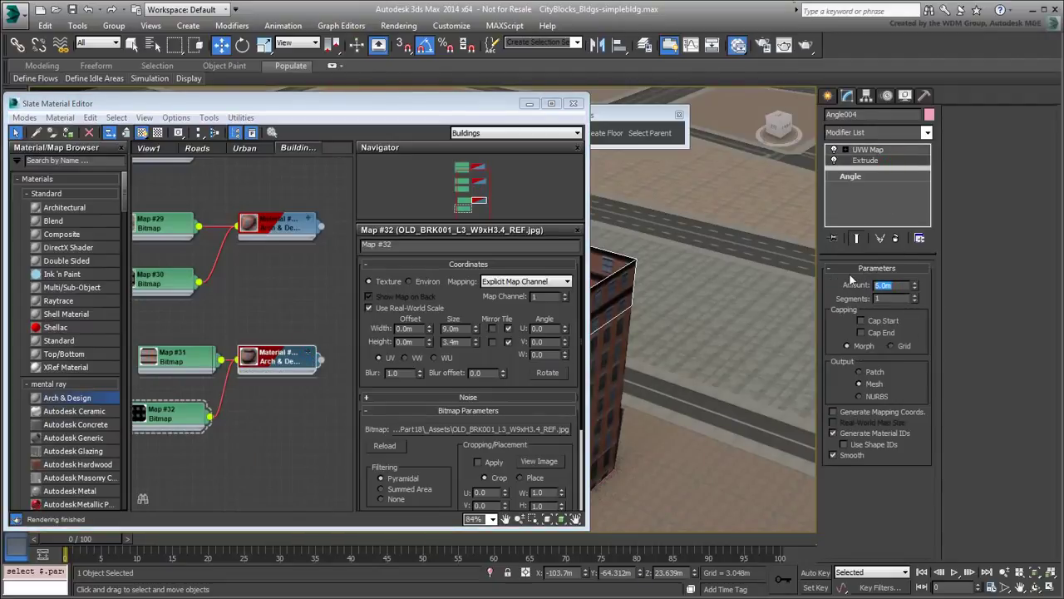
{"action": "type", "text": "3.4"}
{"action": "key", "text": "Return"}
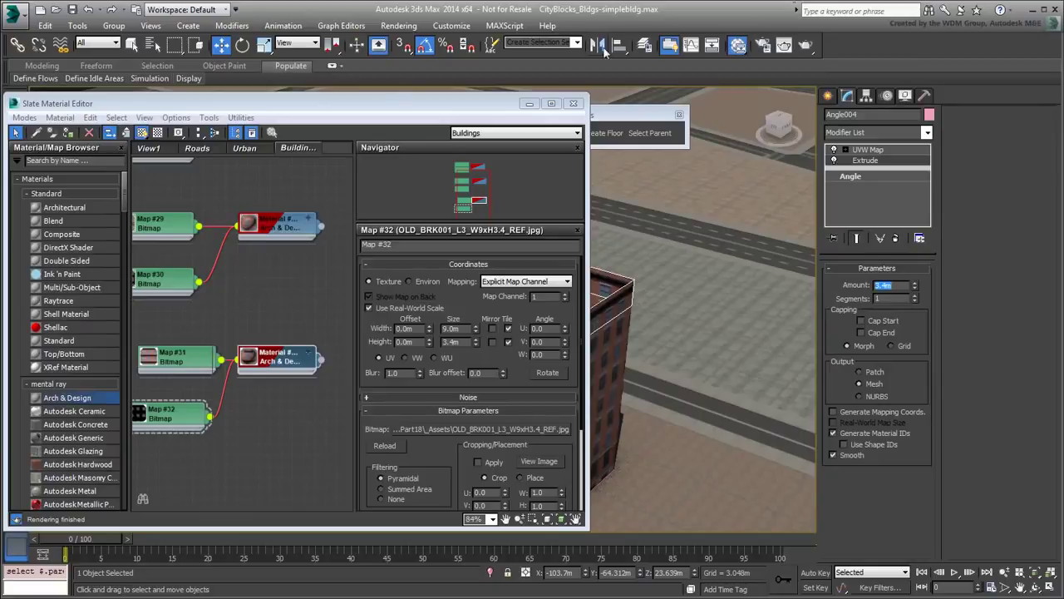
Close the material editor and raise the top floor's UVW Map gizmo about 0.7 m so the dark cornice meets the upper wall edge
{"action": "left_click", "coordinate": [573, 103]}
{"action": "scroll", "coordinate": [416, 308], "scroll_direction": "up", "scroll_amount": 6}
{"action": "scroll", "coordinate": [416, 307], "scroll_direction": "up", "scroll_amount": 1}
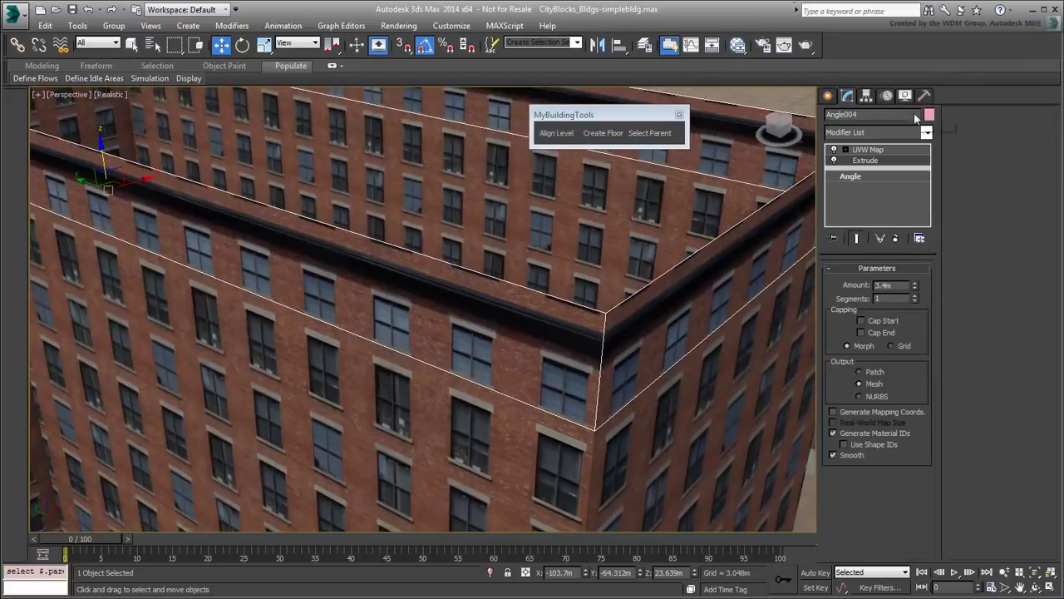
{"action": "left_click", "coordinate": [846, 149]}
{"action": "left_click", "coordinate": [873, 160]}
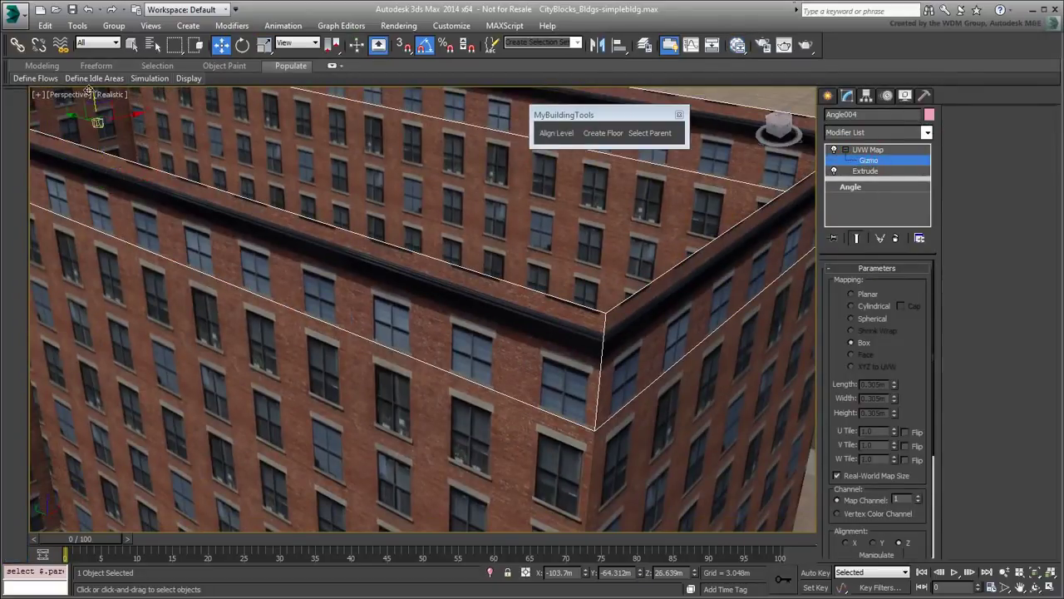
{"action": "middle_click_drag", "start_coordinate": [105, 107], "coordinate": [154, 158]}
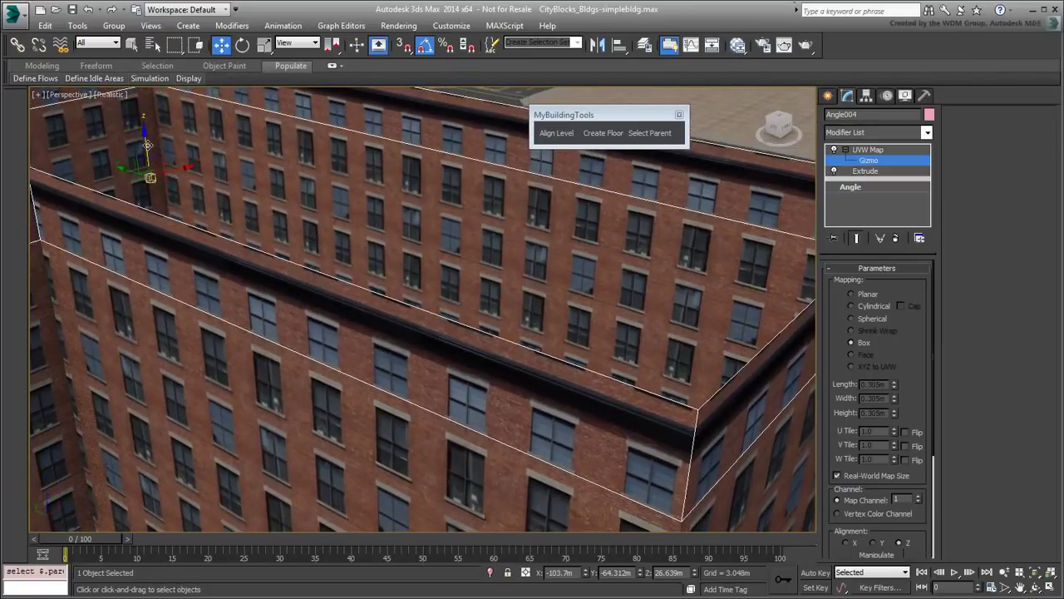
{"action": "left_click_drag", "start_coordinate": [148, 144], "coordinate": [147, 127]}
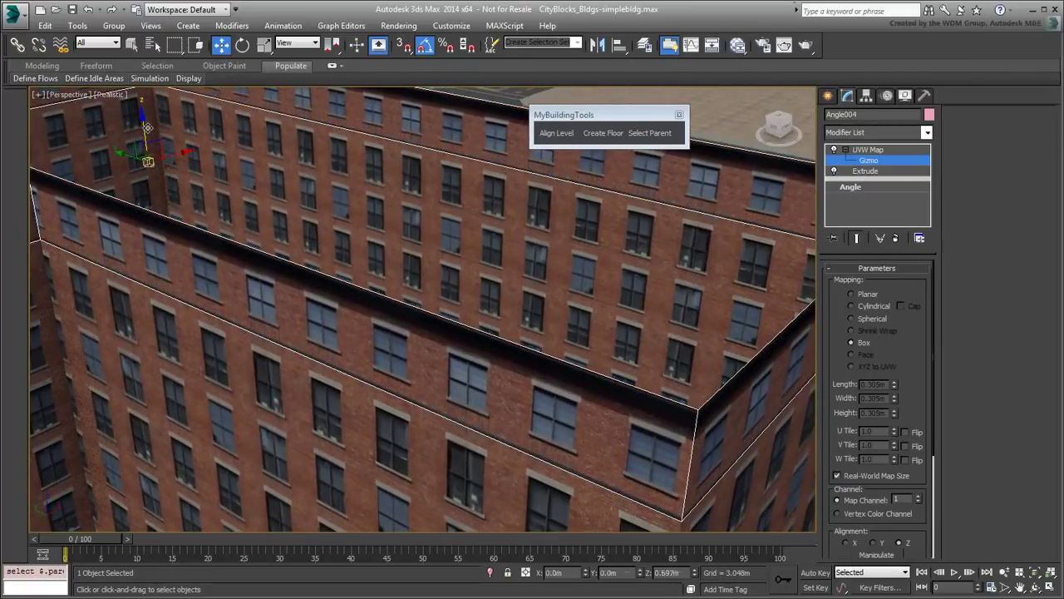
{"action": "middle_click_drag", "start_coordinate": [507, 306], "coordinate": [499, 284], "text": "alt"}
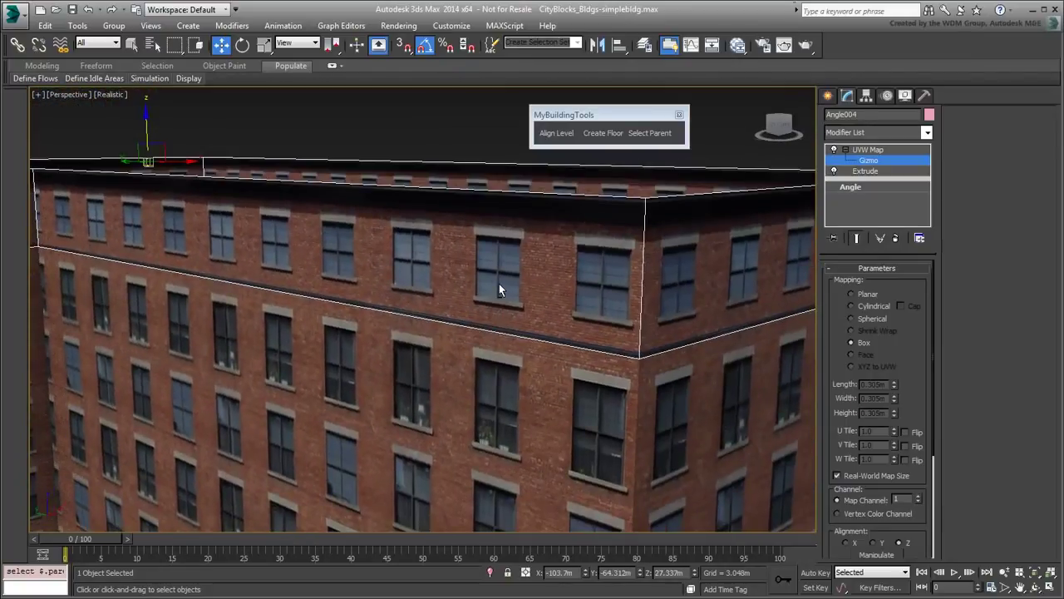
{"action": "scroll", "coordinate": [393, 270], "scroll_direction": "down", "scroll_amount": 6}
{"action": "middle_click_drag", "start_coordinate": [410, 380], "coordinate": [737, 416], "text": "alt"}
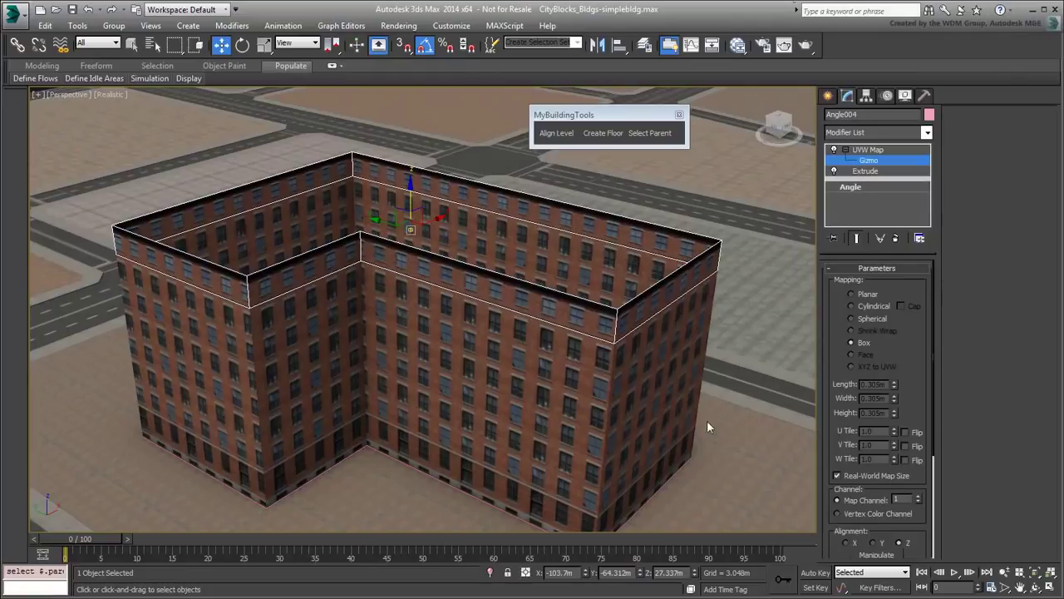
{"action": "mouse_move", "coordinate": [571, 435]}
{"action": "middle_mouse_down", "text": "alt"}
{"action": "mouse_move", "coordinate": [539, 409]}
{"action": "mouse_move", "coordinate": [448, 391]}
{"action": "mouse_move", "coordinate": [540, 435]}
{"action": "mouse_move", "coordinate": [545, 473]}
{"action": "mouse_move", "coordinate": [533, 422]}
{"action": "mouse_move", "coordinate": [549, 421]}
{"action": "mouse_move", "coordinate": [550, 438]}
{"action": "middle_mouse_up", "text": "alt"}
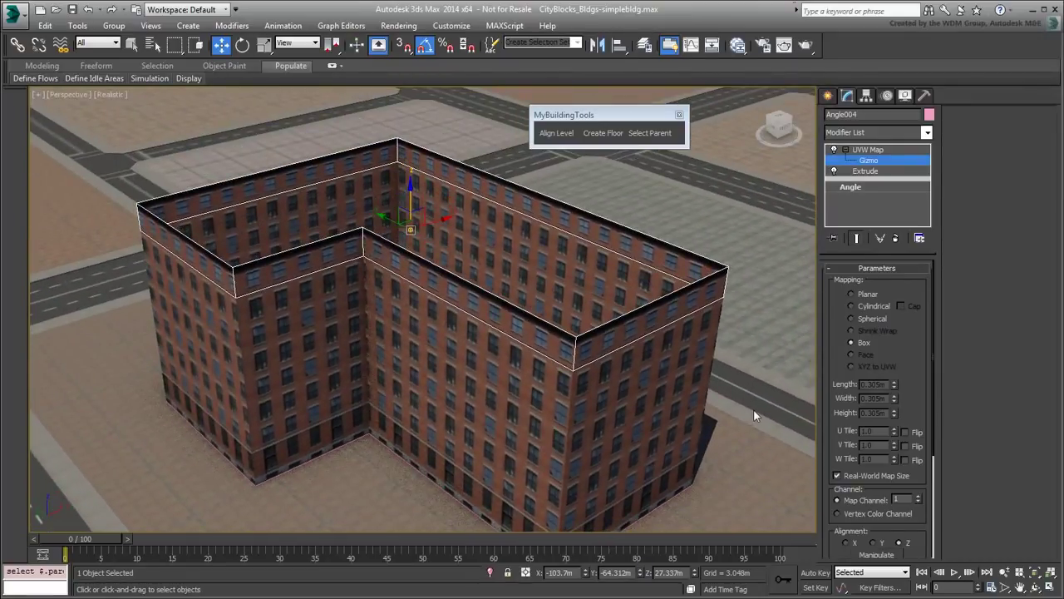
Create a floor from the parent outline aligned to the top of the building, and disable its Extrude to form a flat roof
{"action": "left_click", "coordinate": [654, 134]}
{"action": "left_click", "coordinate": [605, 135]}
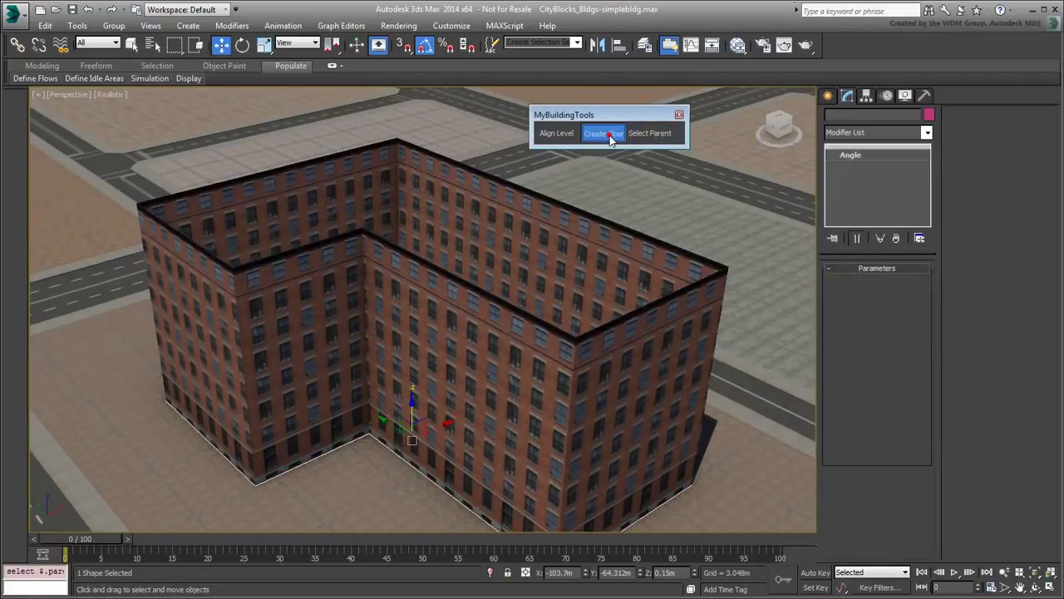
{"action": "left_click", "coordinate": [558, 136]}
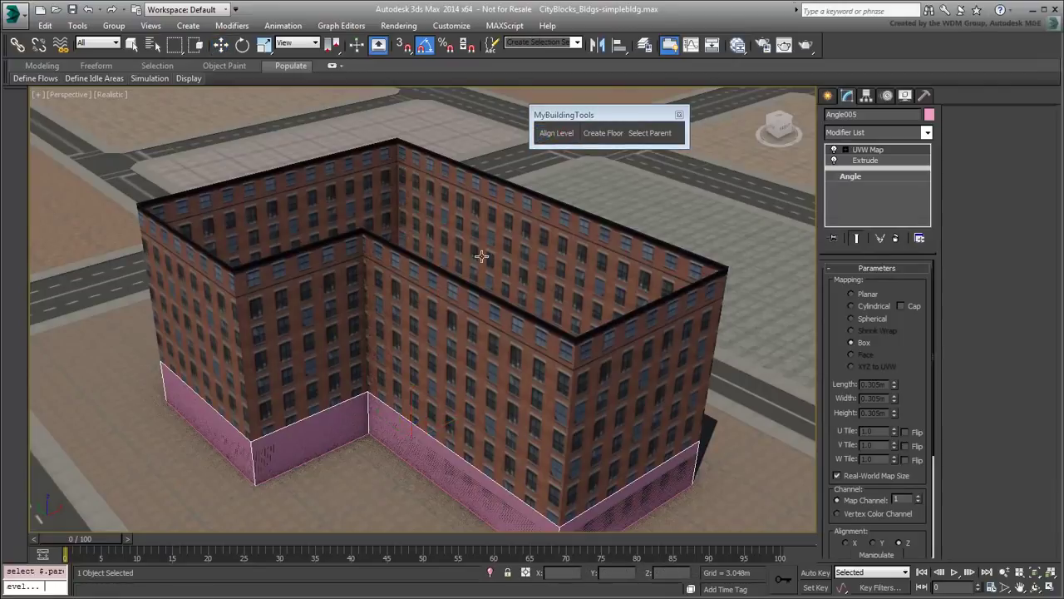
{"action": "left_click", "coordinate": [475, 296]}
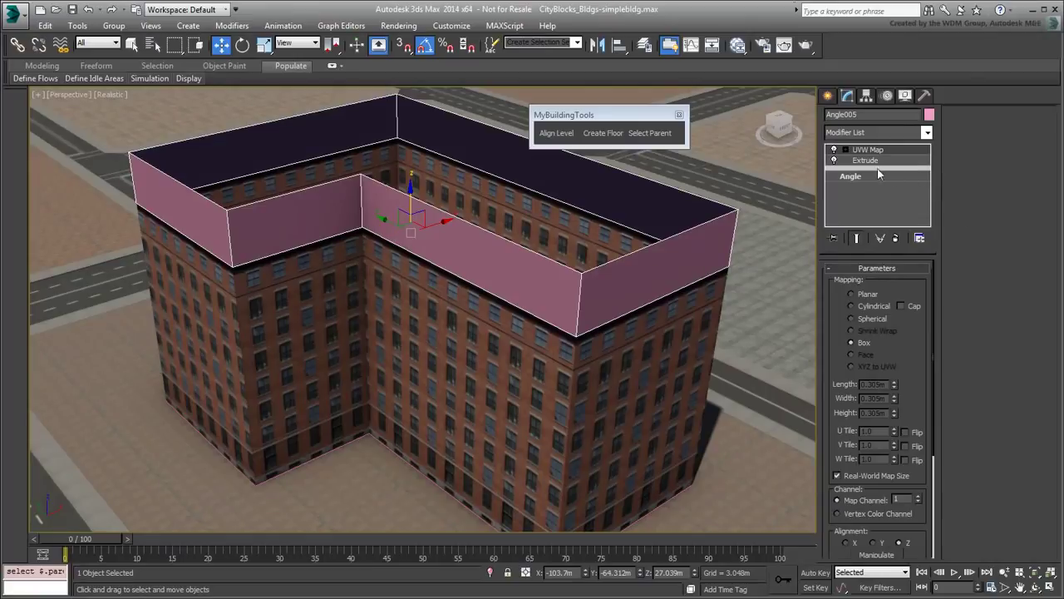
{"action": "left_click", "coordinate": [833, 160]}
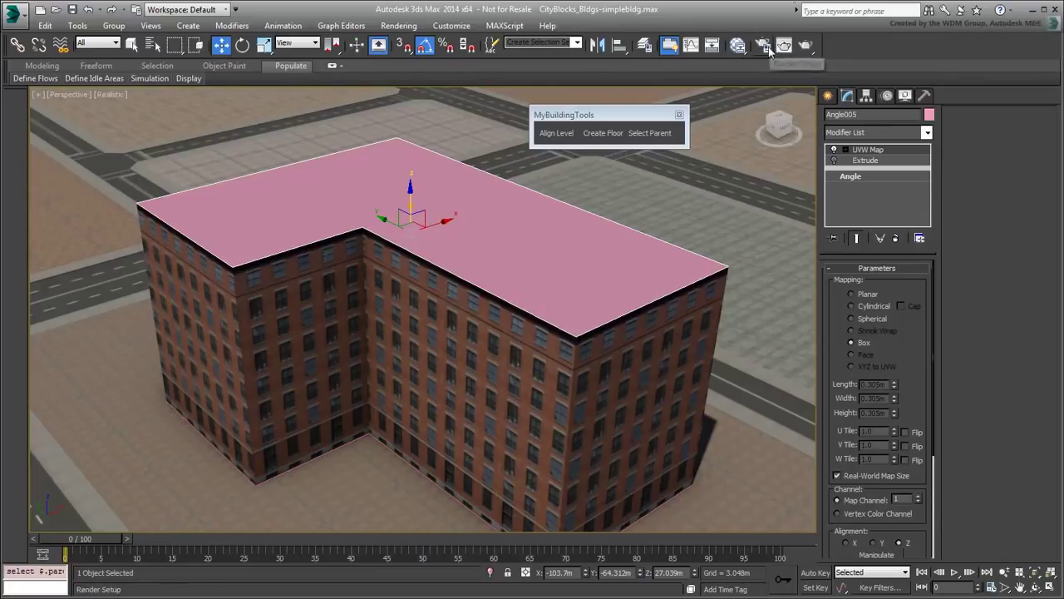
Add an Arch & Design material for the roof to the Buildings view and apply the Matte Finish template
{"action": "left_click", "coordinate": [739, 53]}
{"action": "middle_click_drag", "start_coordinate": [227, 421], "coordinate": [252, 302]}
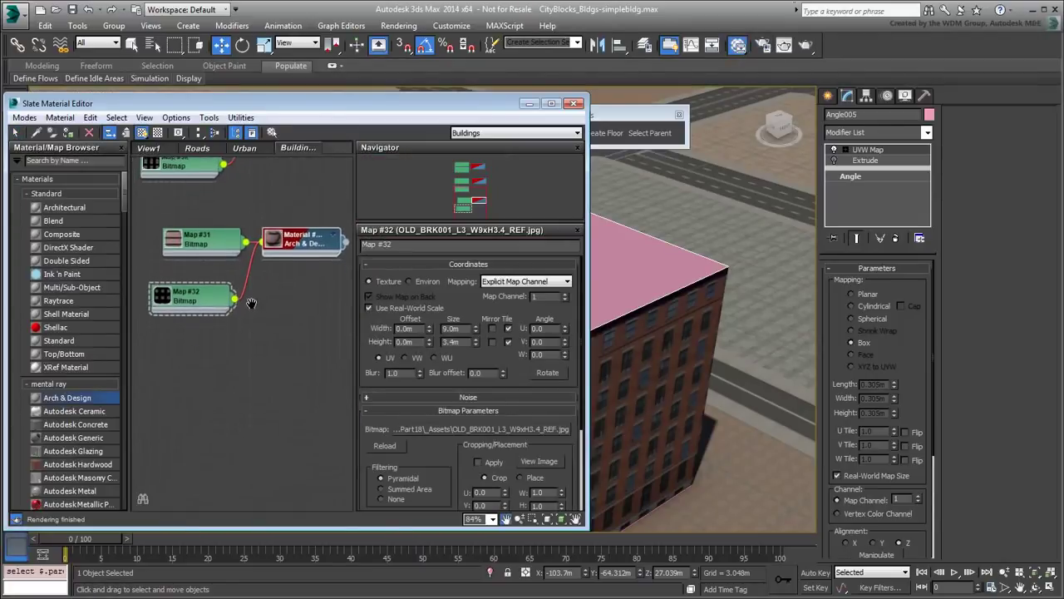
{"action": "left_click_drag", "start_coordinate": [100, 400], "coordinate": [305, 367]}
{"action": "double_click", "coordinate": [304, 367]}
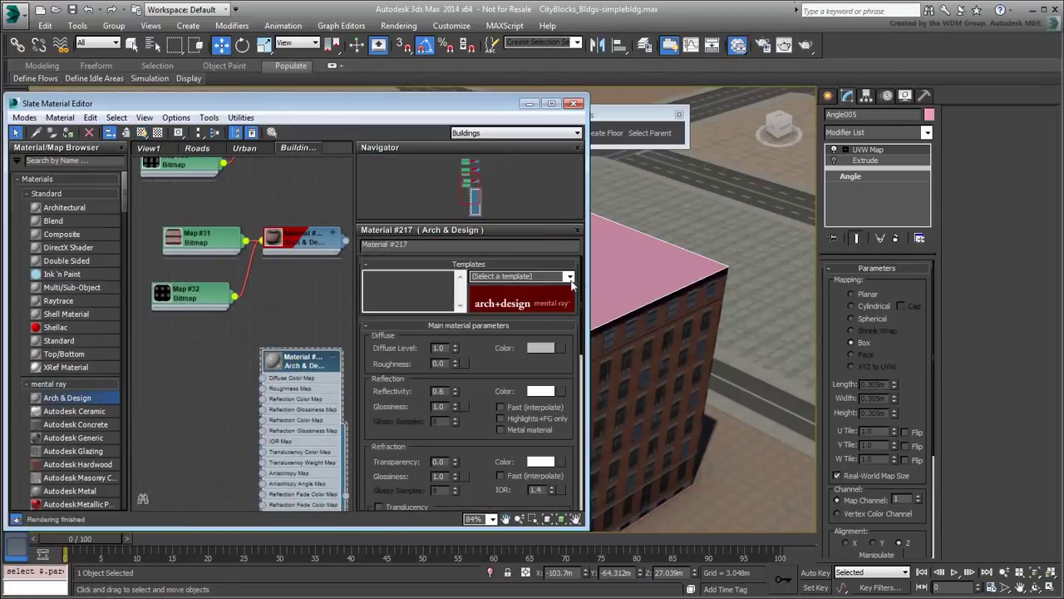
{"action": "left_click", "coordinate": [571, 278]}
{"action": "left_click", "coordinate": [510, 301]}
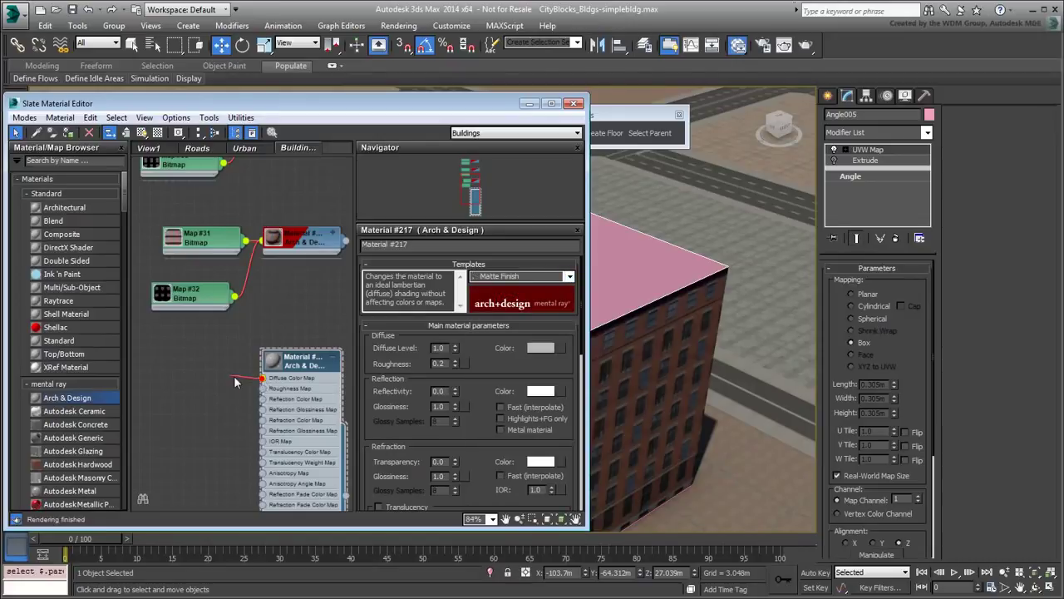
Connect RF_tex_0001.jpg as the diffuse color bitmap and give it a real-world size of 10 m by 10 m
{"action": "left_click_drag", "start_coordinate": [235, 382], "coordinate": [235, 381]}
{"action": "mouse_move", "coordinate": [253, 377]}
{"action": "left_click", "coordinate": [345, 218]}
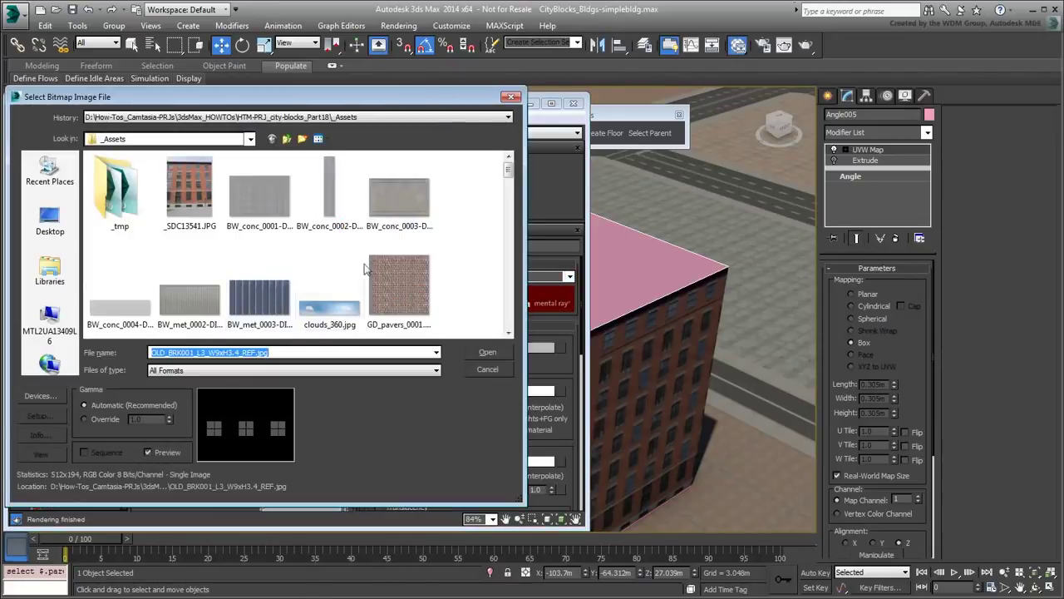
{"action": "left_click_drag", "start_coordinate": [507, 172], "coordinate": [509, 304]}
{"action": "left_click", "coordinate": [133, 282]}
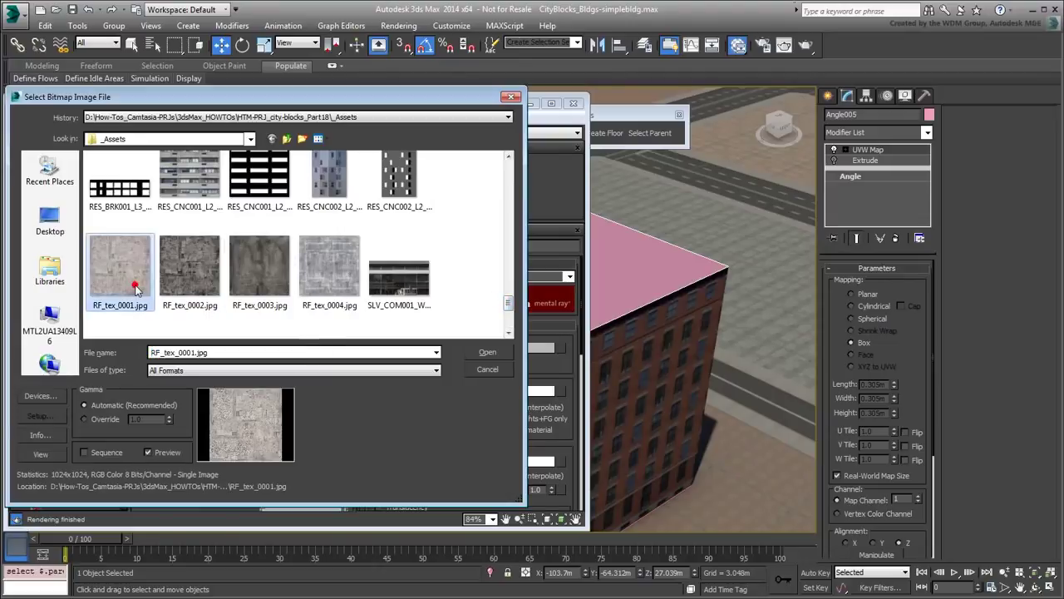
{"action": "left_click", "coordinate": [489, 353]}
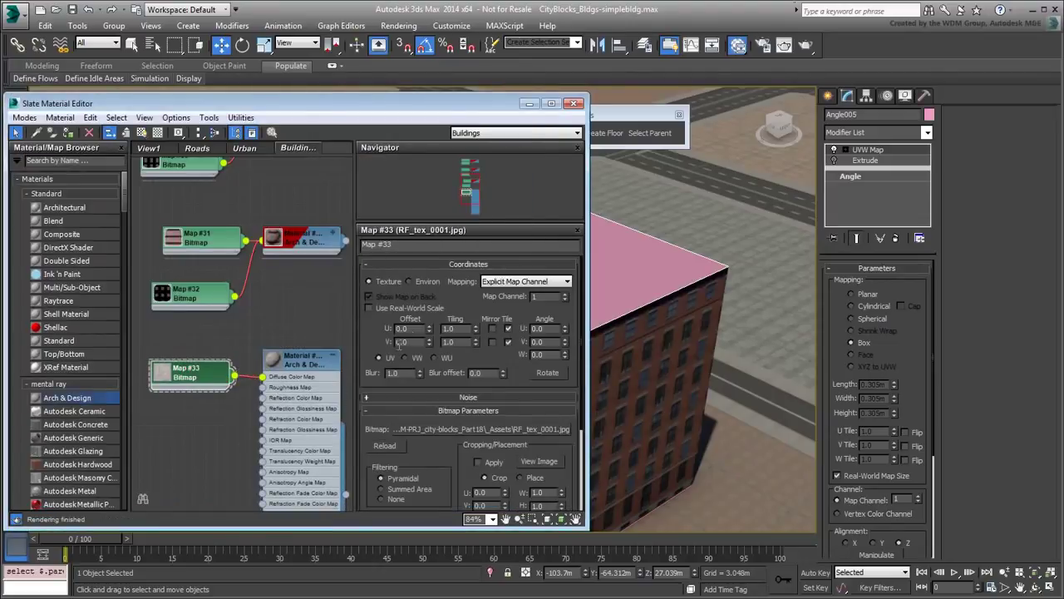
{"action": "left_click", "coordinate": [368, 307]}
{"action": "double_click", "coordinate": [453, 342]}
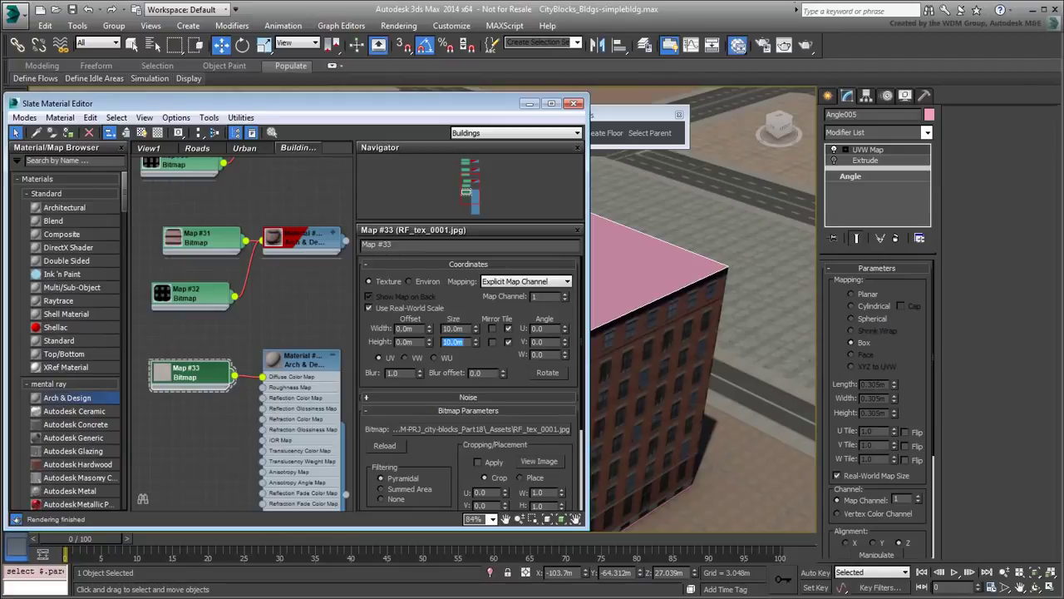
Turn on viewport display for the roof material, assign it to the flat roof and close the material editor
{"action": "left_click", "coordinate": [306, 362]}
{"action": "left_click", "coordinate": [142, 134]}
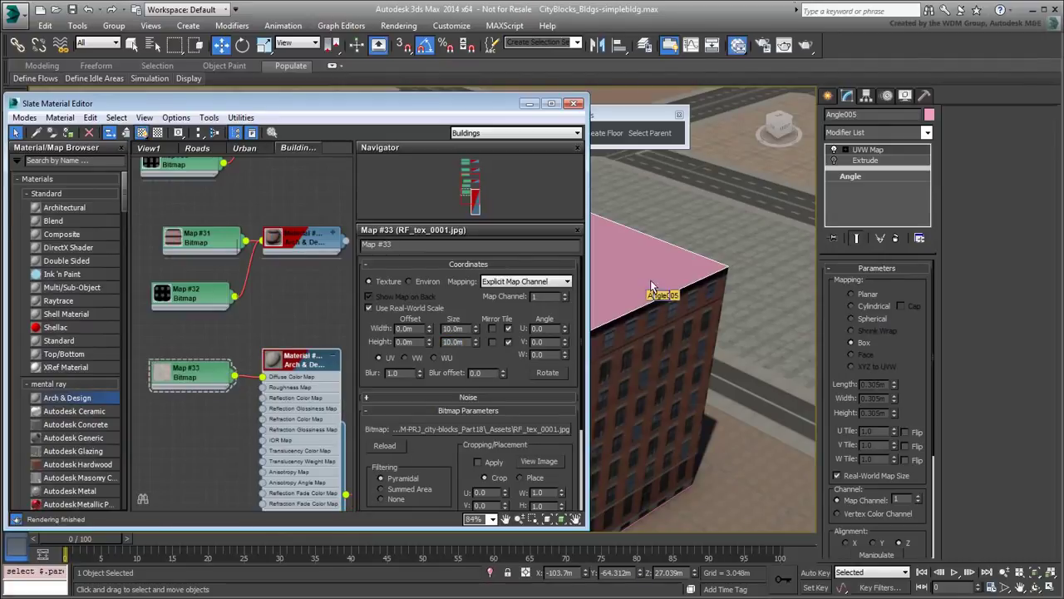
{"action": "left_click", "coordinate": [573, 103]}
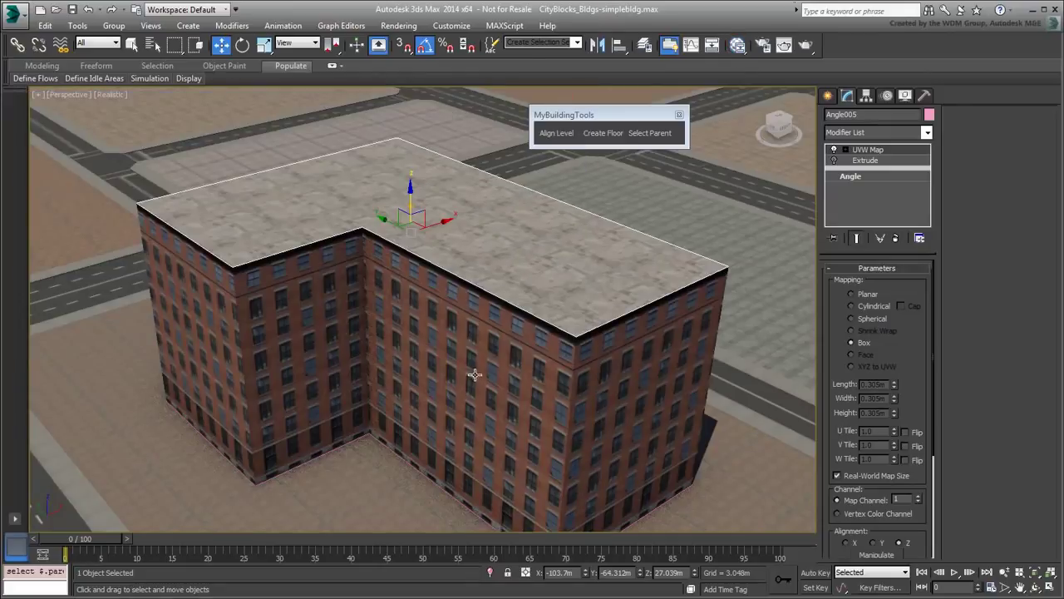
Create another floor from the parent outline and align it to the top of the building for the parapet
{"action": "middle_click_drag", "start_coordinate": [473, 374], "coordinate": [438, 397], "text": "alt"}
{"action": "scroll", "coordinate": [494, 276], "scroll_direction": "up", "scroll_amount": 5}
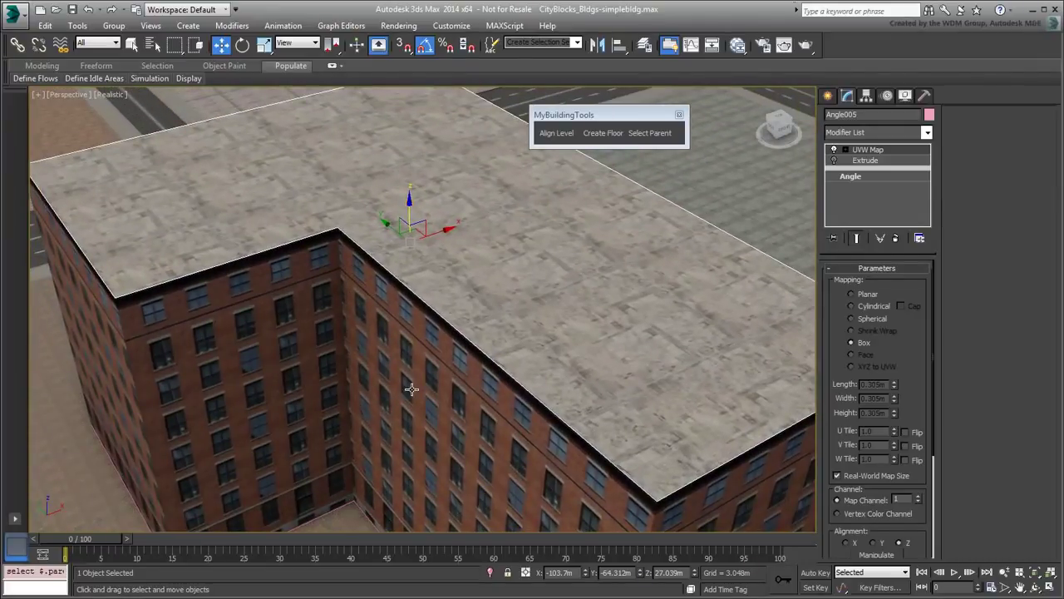
{"action": "middle_click_drag", "start_coordinate": [455, 380], "coordinate": [465, 332]}
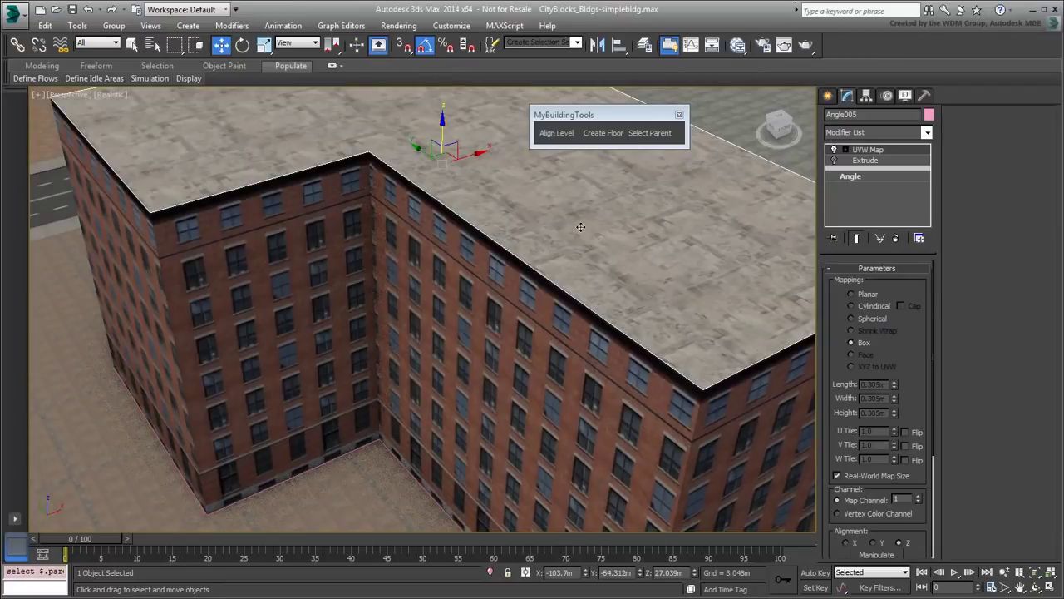
{"action": "left_click", "coordinate": [642, 134]}
{"action": "left_click", "coordinate": [603, 133]}
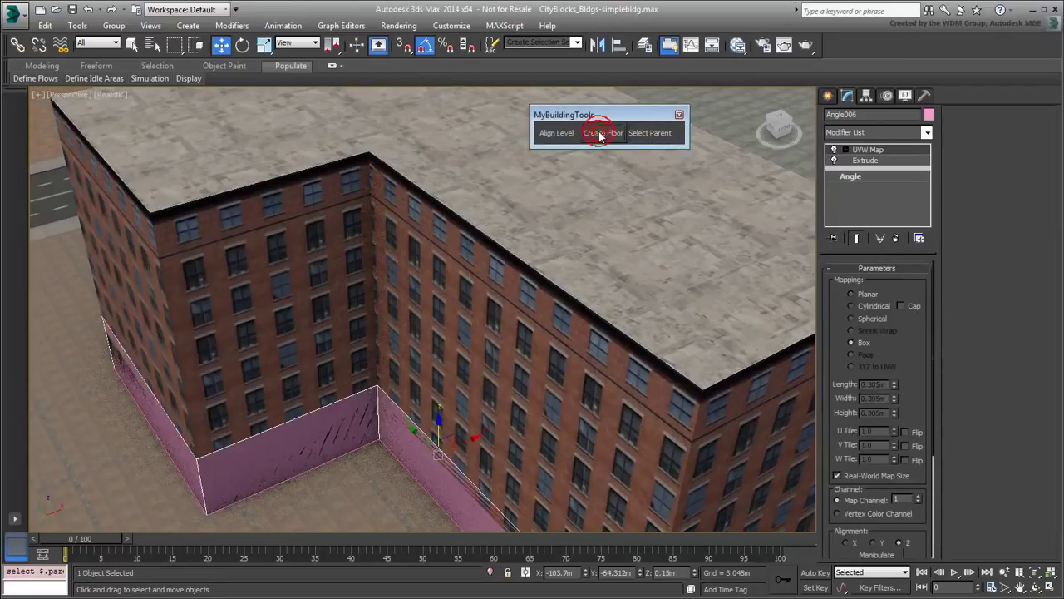
{"action": "left_click", "coordinate": [556, 133]}
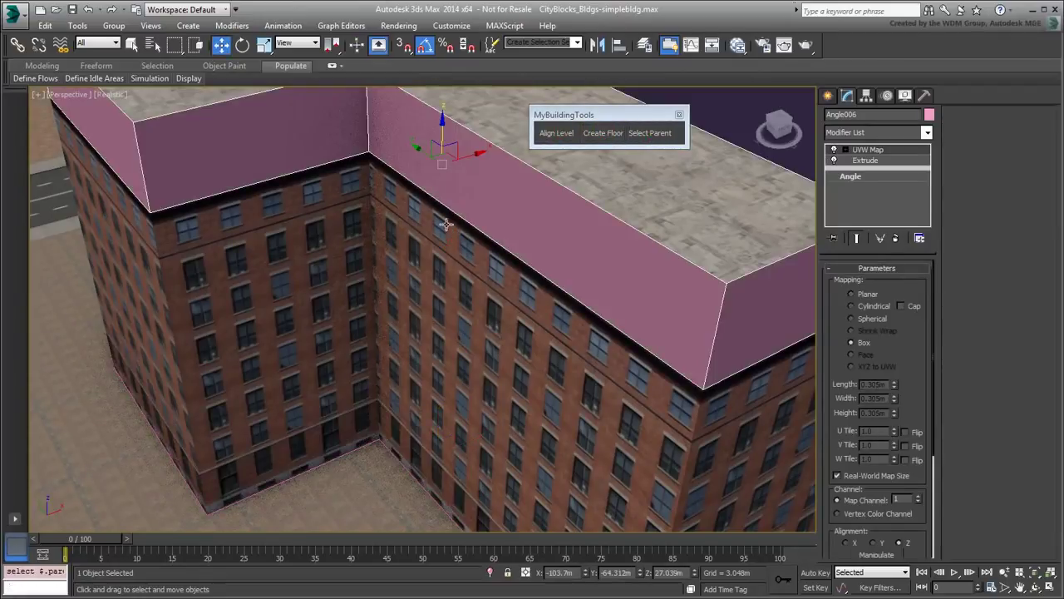
Disable the Extrude modifier of the new parapet object so that only its outline shape remains at roof level
{"action": "scroll", "coordinate": [424, 307], "scroll_direction": "down", "scroll_amount": 3}
{"action": "middle_click_drag", "start_coordinate": [450, 349], "coordinate": [451, 423], "text": "alt"}
{"action": "scroll", "coordinate": [451, 423], "scroll_direction": "up", "scroll_amount": 4}
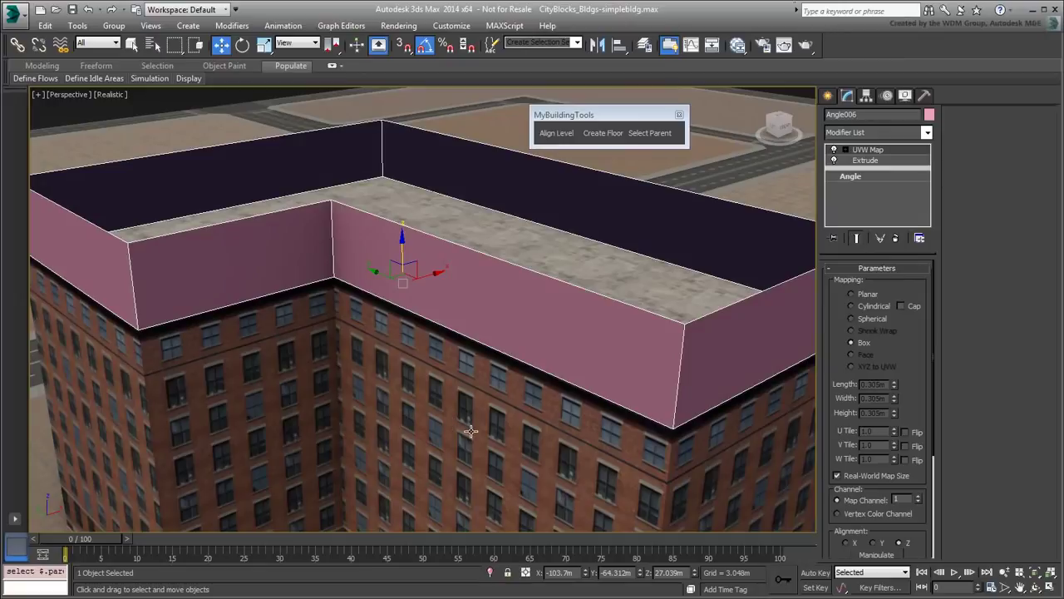
{"action": "left_click", "coordinate": [835, 161]}
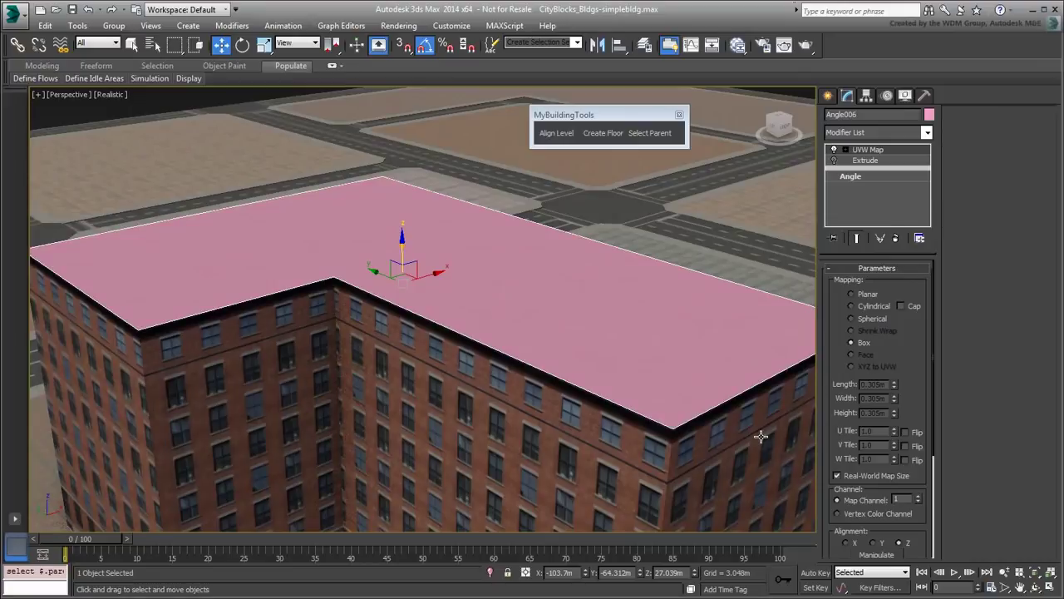
Temporarily turn off the parapet's UVW Map and insert a Bevel modifier between Extrude and UVW Map
{"action": "left_click", "coordinate": [927, 132]}
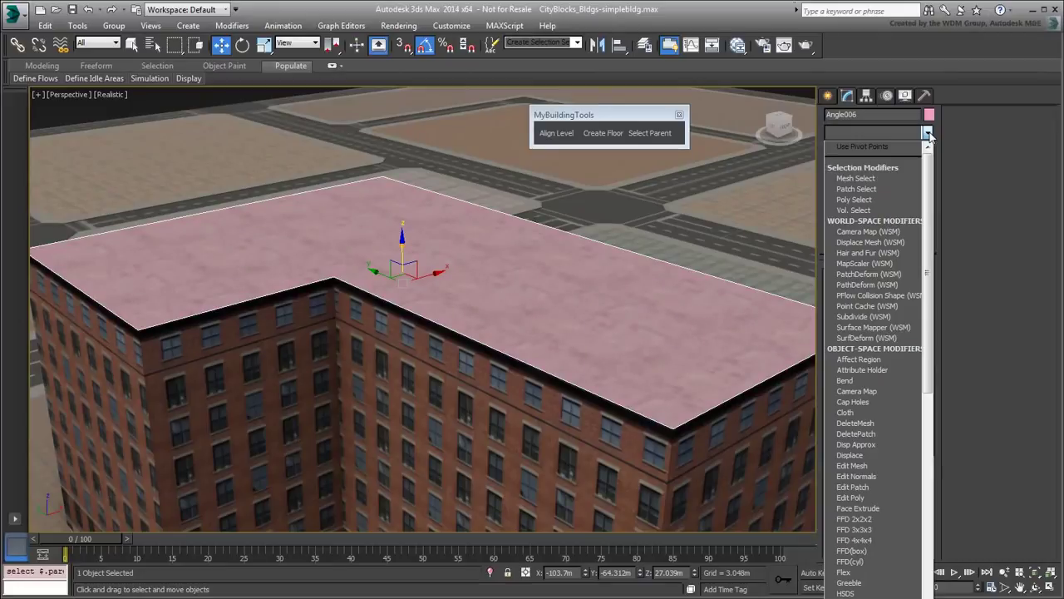
{"action": "left_click", "coordinate": [928, 133]}
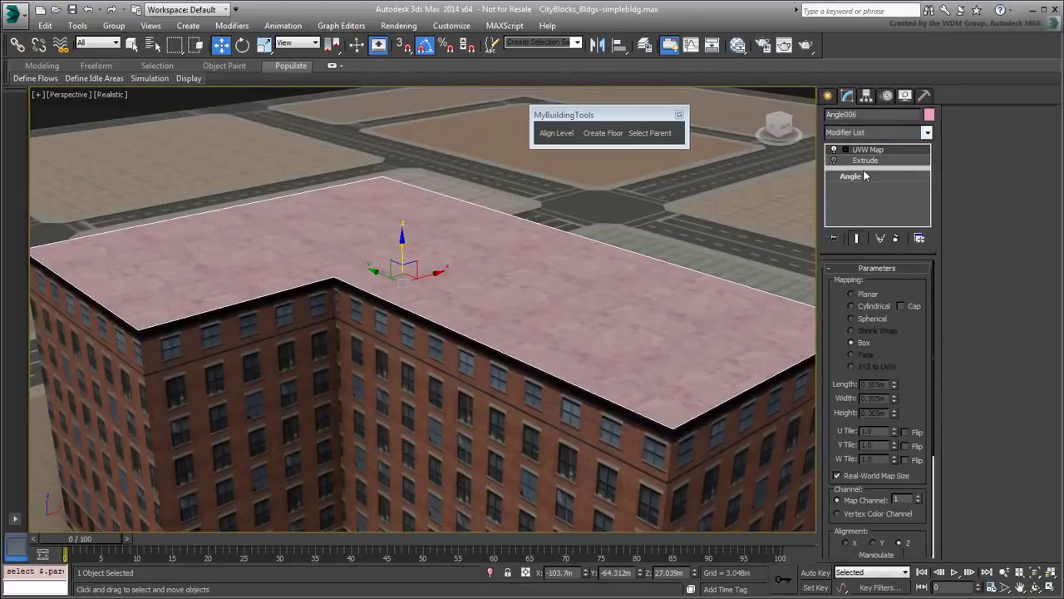
{"action": "left_click", "coordinate": [835, 150]}
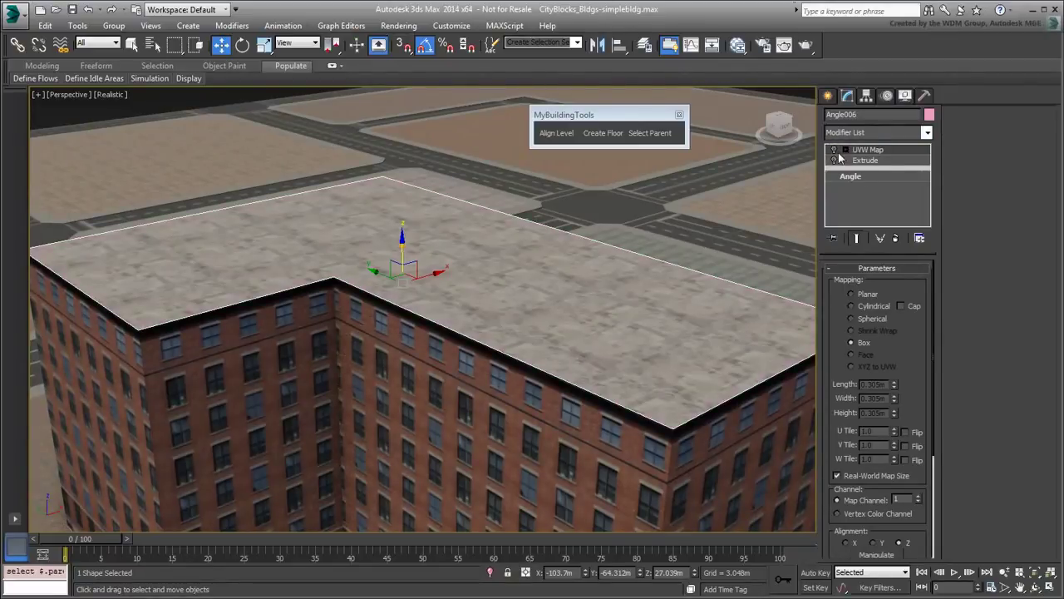
{"action": "left_click", "coordinate": [891, 161]}
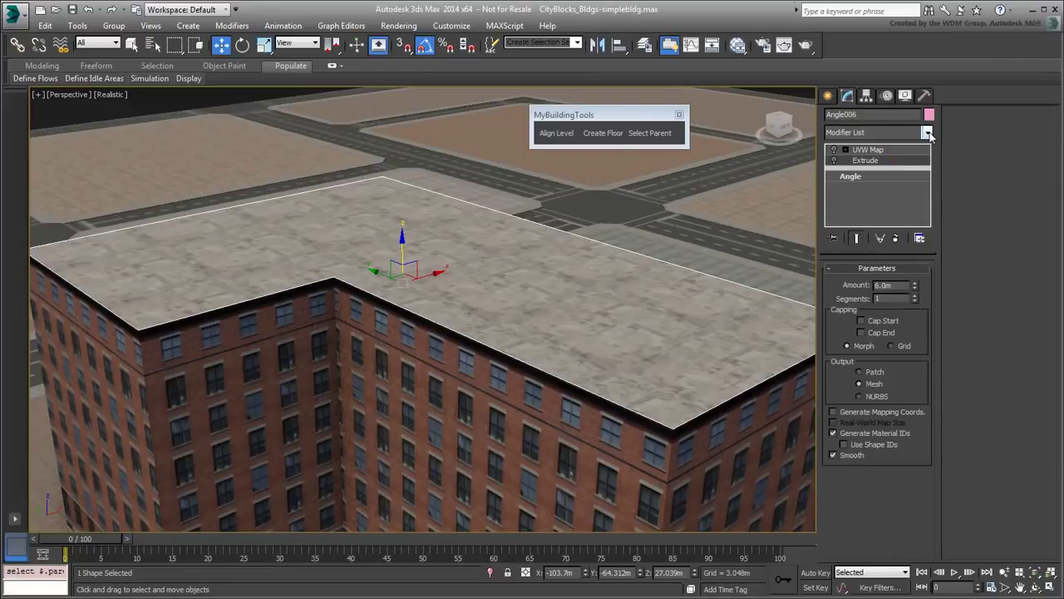
{"action": "left_click", "coordinate": [927, 133]}
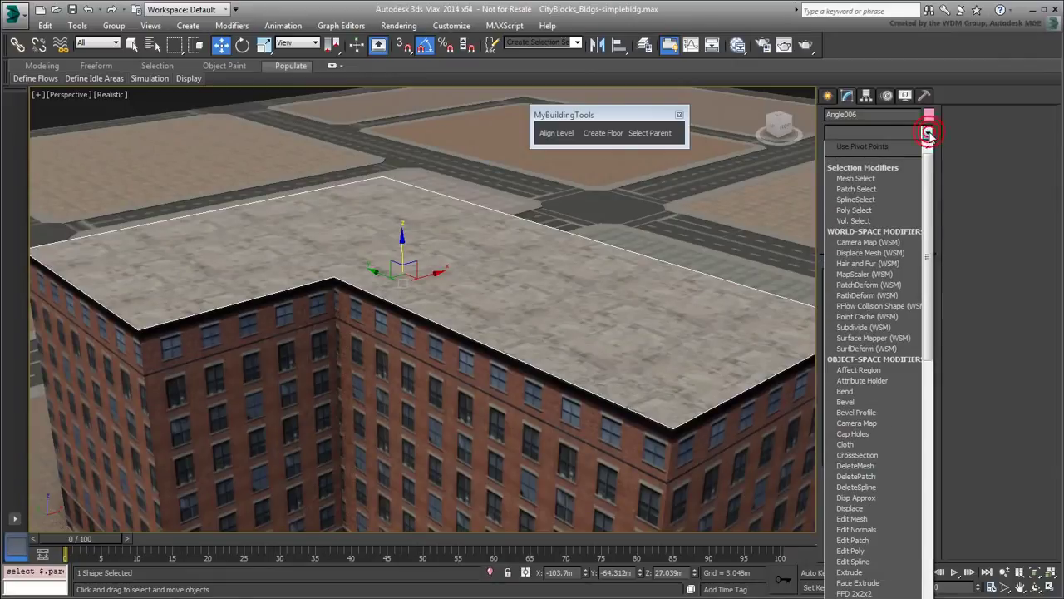
{"action": "left_click", "coordinate": [865, 402]}
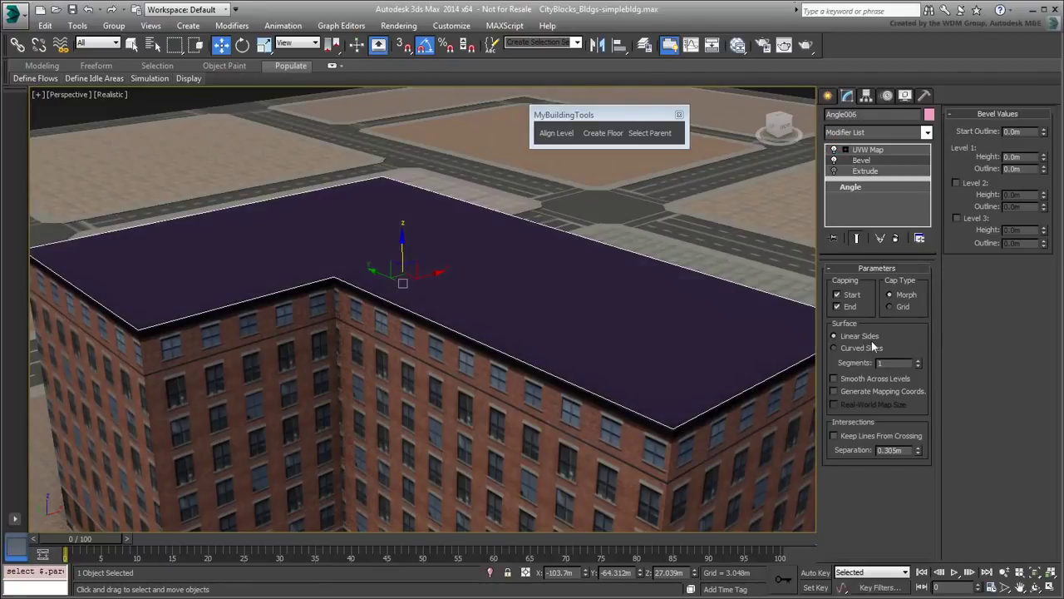
Turn off the Bevel's start and end caps and set the Level 1 height to 1 m
{"action": "left_click", "coordinate": [838, 295]}
{"action": "left_click", "coordinate": [839, 307]}
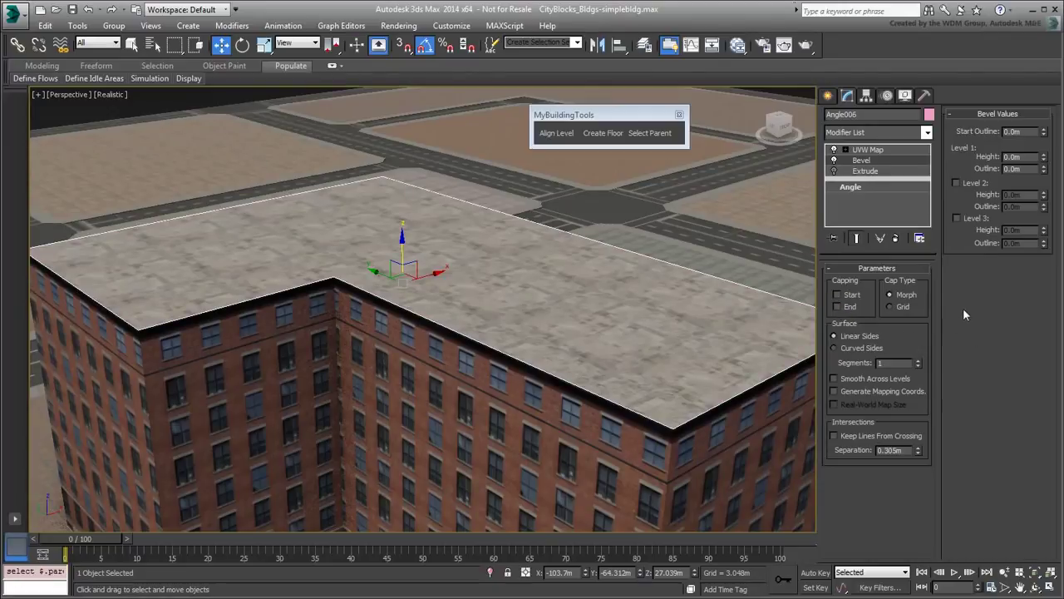
{"action": "left_click", "coordinate": [1045, 160]}
{"action": "left_click_drag", "start_coordinate": [1046, 159], "coordinate": [1044, 150]}
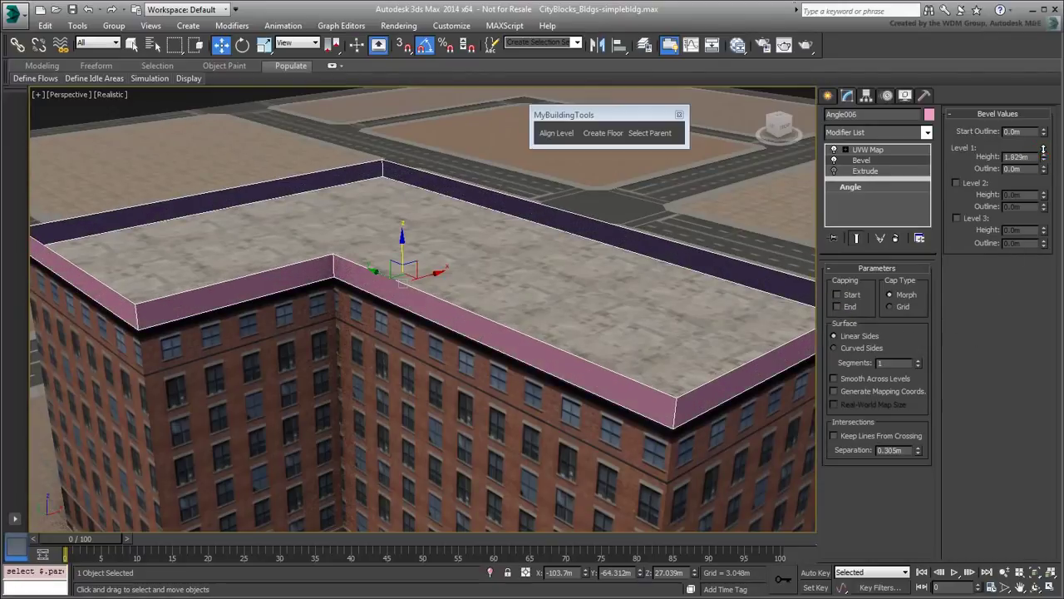
{"action": "double_click", "coordinate": [1016, 156]}
{"action": "type", "text": "1"}
{"action": "key", "text": "Return"}
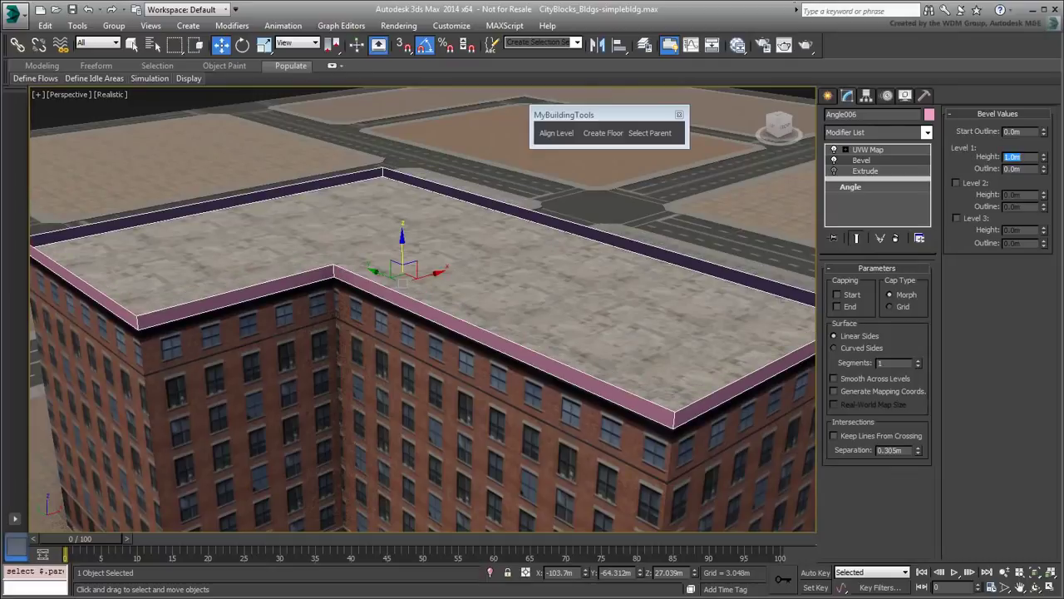
Enable Bevel Level 2 with an outline of about -0.55 m and Level 3 with a height of -1 m
{"action": "left_click", "coordinate": [978, 184]}
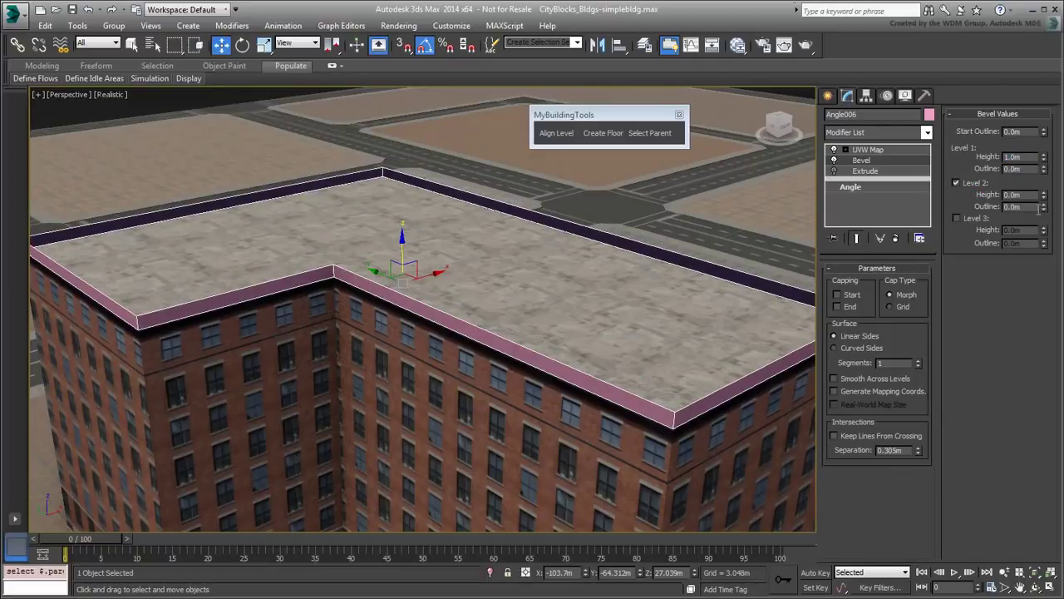
{"action": "left_click_drag", "start_coordinate": [1045, 214], "coordinate": [1041, 216]}
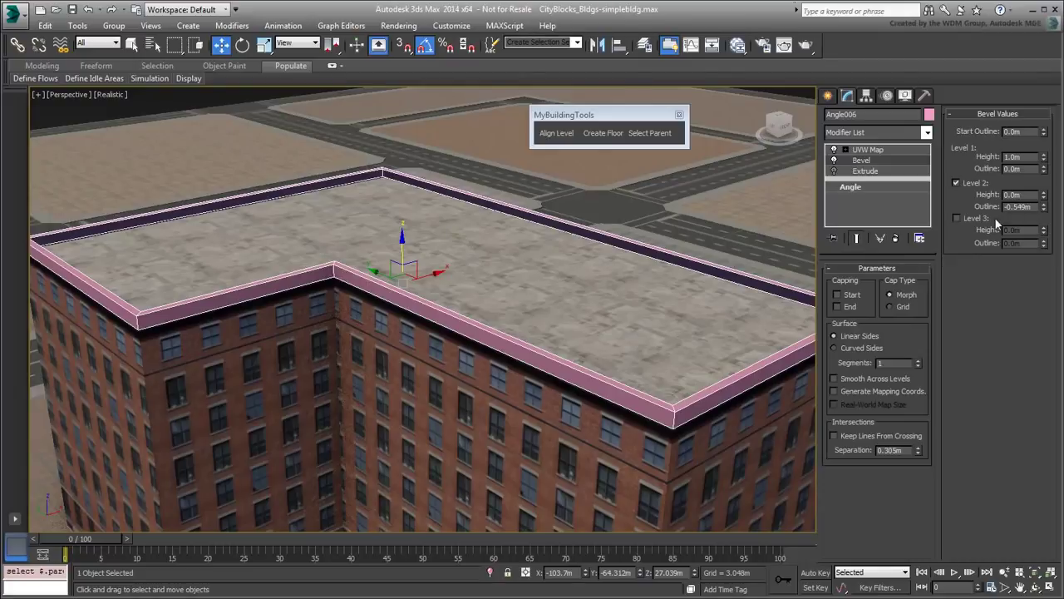
{"action": "left_click", "coordinate": [956, 218]}
{"action": "left_click", "coordinate": [1045, 228]}
{"action": "left_click_drag", "start_coordinate": [1045, 233], "coordinate": [1044, 233]}
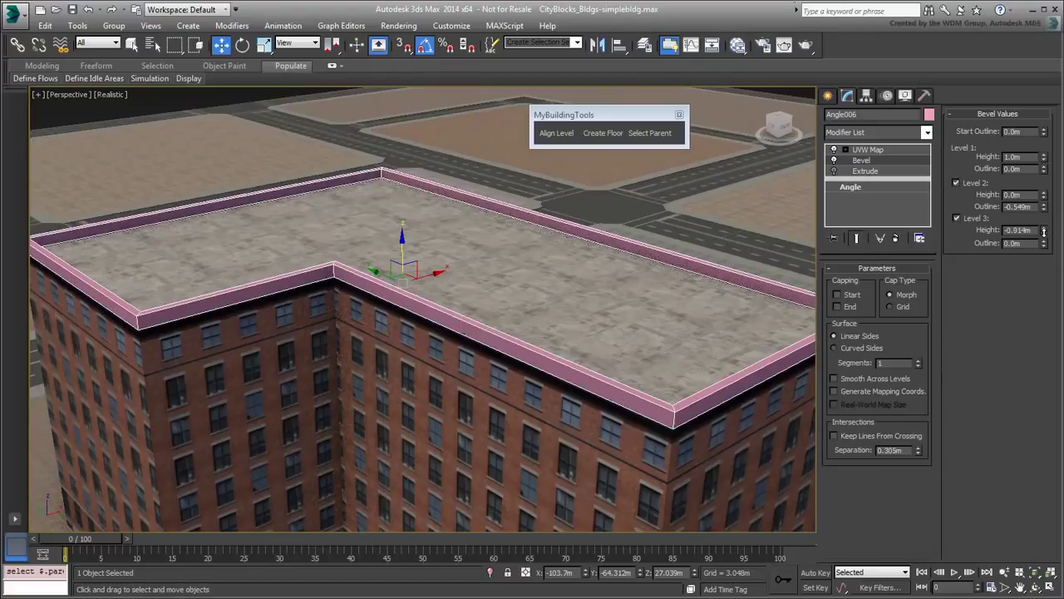
{"action": "double_click", "coordinate": [1029, 230]}
{"action": "type", "text": "-1"}
{"action": "key", "text": "Return"}
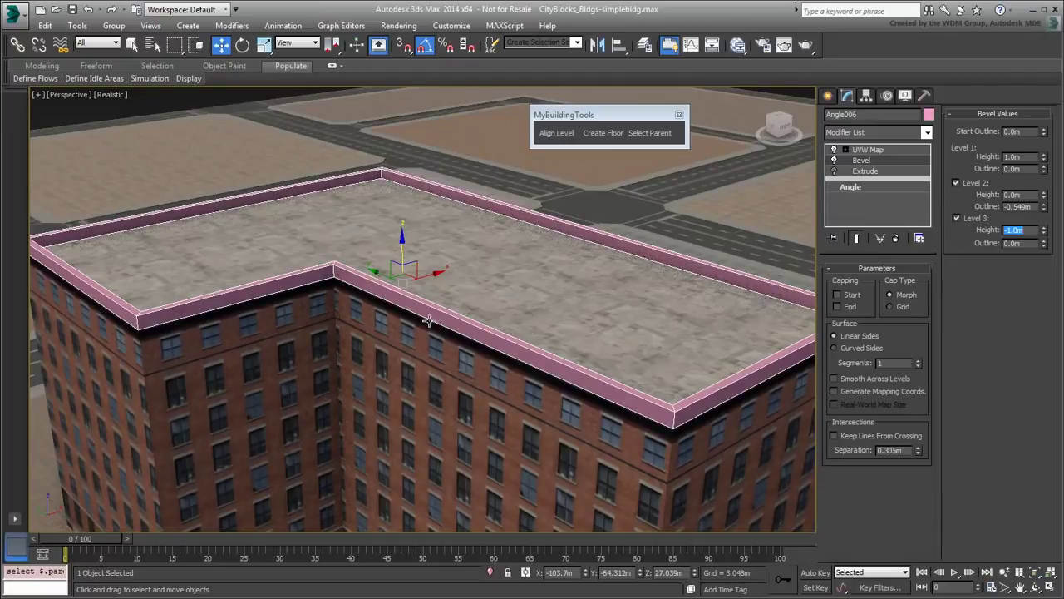
Create a new Arch & Design material for the parapet using the Matte Finish template
{"action": "middle_click_drag", "start_coordinate": [712, 370], "coordinate": [637, 363], "text": "alt"}
{"action": "scroll", "coordinate": [637, 364], "scroll_direction": "up", "scroll_amount": 3}
{"action": "scroll", "coordinate": [520, 296], "scroll_direction": "up", "scroll_amount": 1}
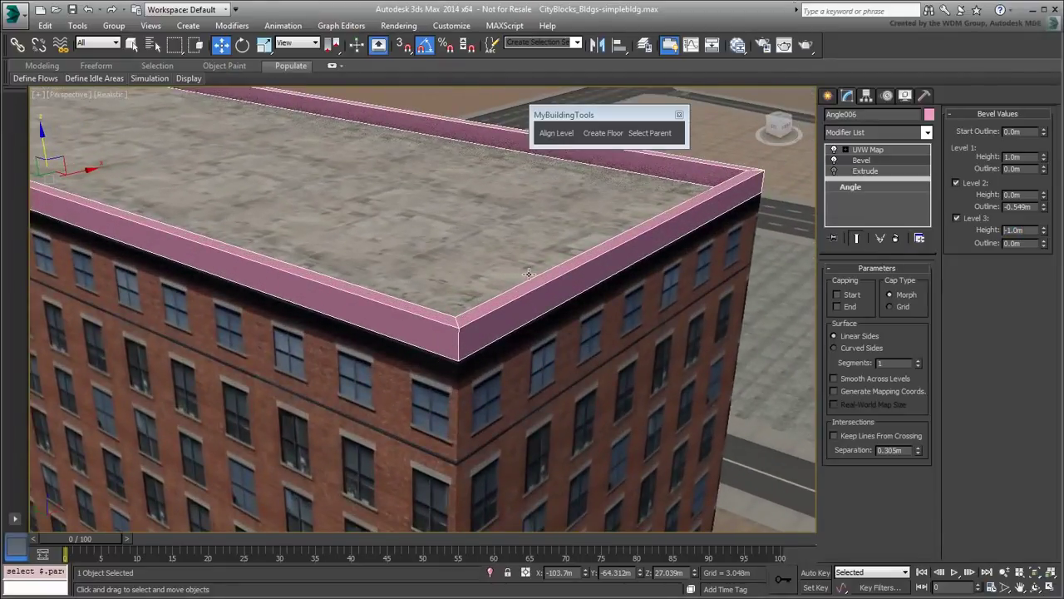
{"action": "left_click", "coordinate": [740, 45]}
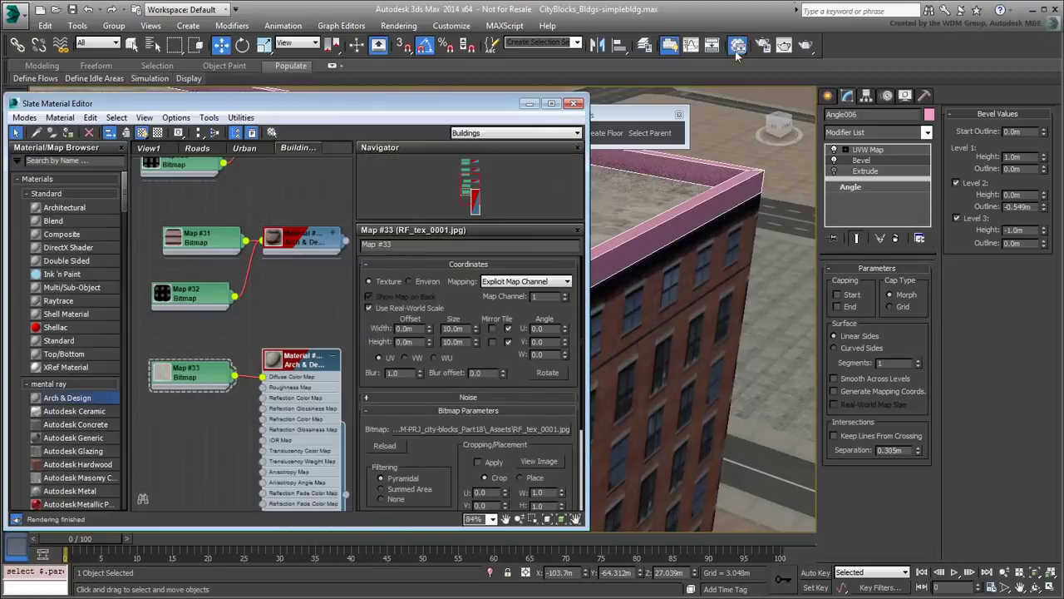
{"action": "left_click_drag", "start_coordinate": [98, 401], "coordinate": [258, 412]}
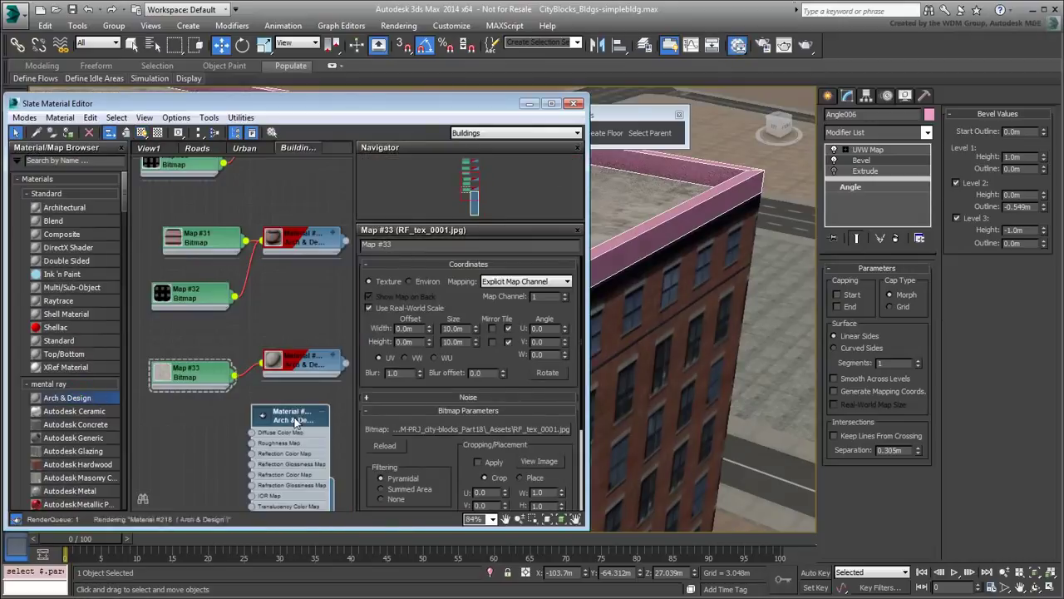
{"action": "double_click", "coordinate": [287, 420]}
{"action": "left_click", "coordinate": [570, 277]}
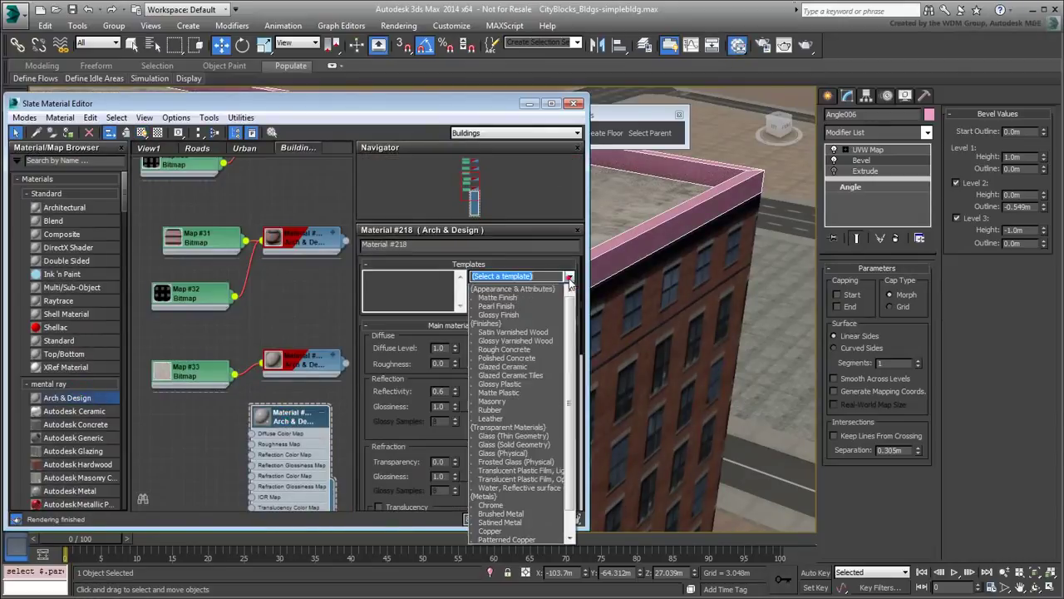
{"action": "left_click", "coordinate": [498, 296]}
Set the new material's diffuse color to black, assign it to the parapet, and clear the selection
{"action": "left_click", "coordinate": [531, 349]}
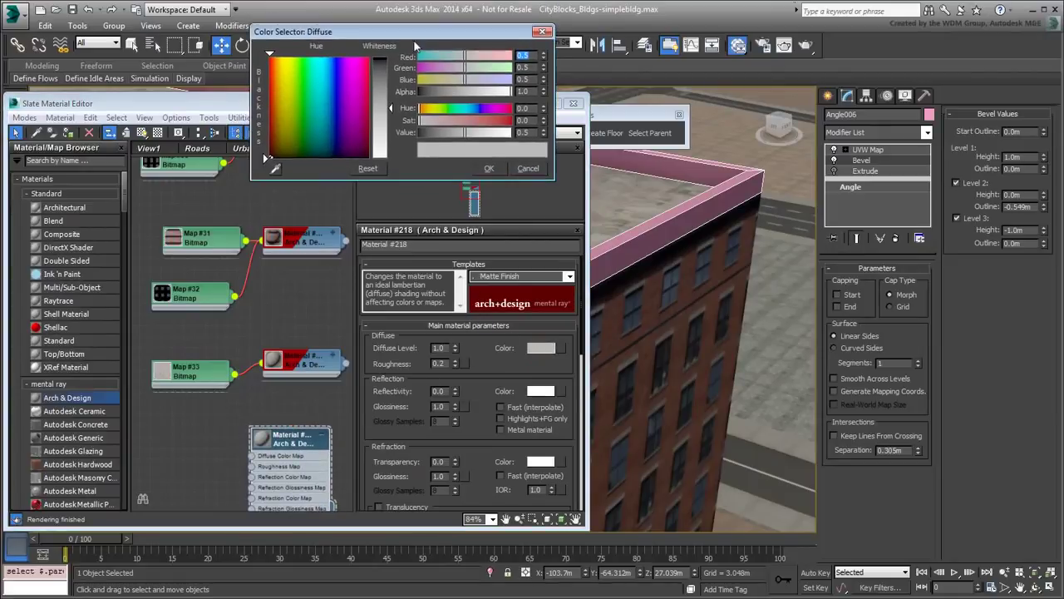
{"action": "left_click", "coordinate": [621, 257]}
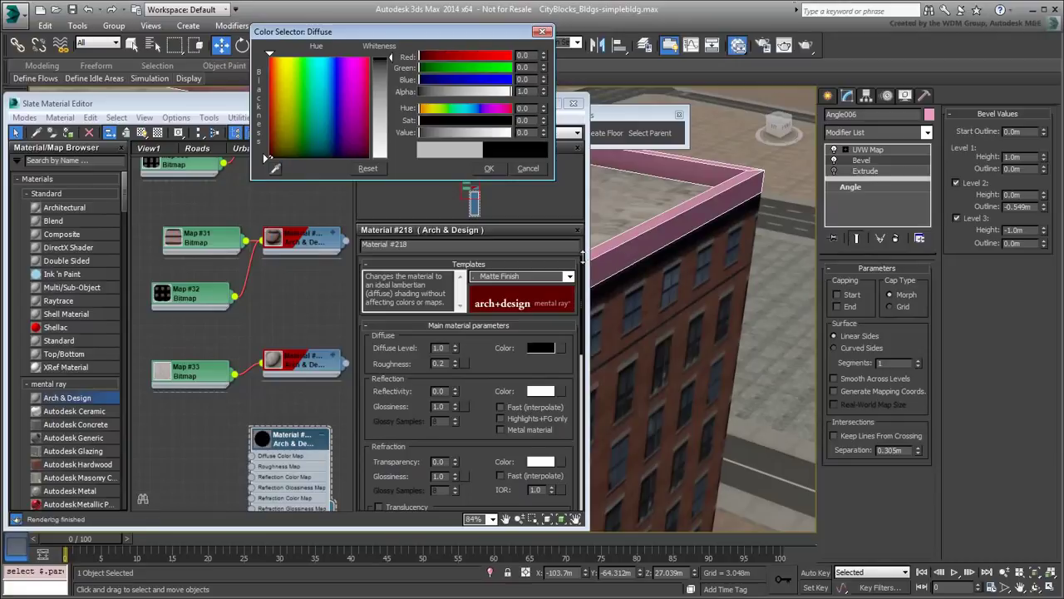
{"action": "left_click", "coordinate": [489, 169]}
{"action": "middle_click_drag", "start_coordinate": [322, 495], "coordinate": [284, 410]}
{"action": "left_click_drag", "start_coordinate": [284, 410], "coordinate": [612, 271]}
{"action": "left_click", "coordinate": [576, 103]}
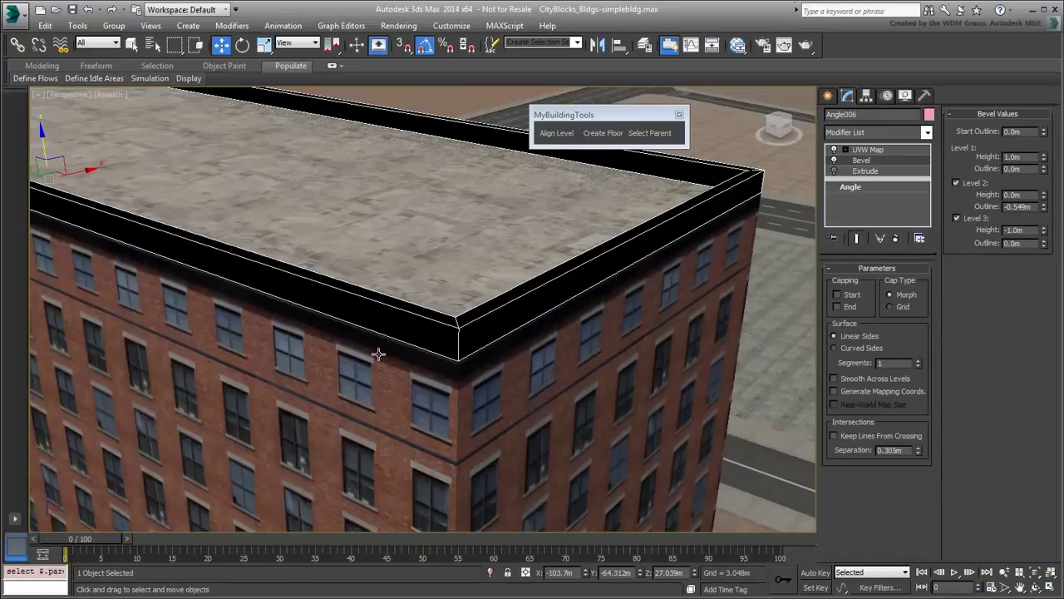
{"action": "scroll", "coordinate": [379, 333], "scroll_direction": "down", "scroll_amount": 4}
{"action": "middle_click_drag", "start_coordinate": [277, 312], "coordinate": [352, 297]}
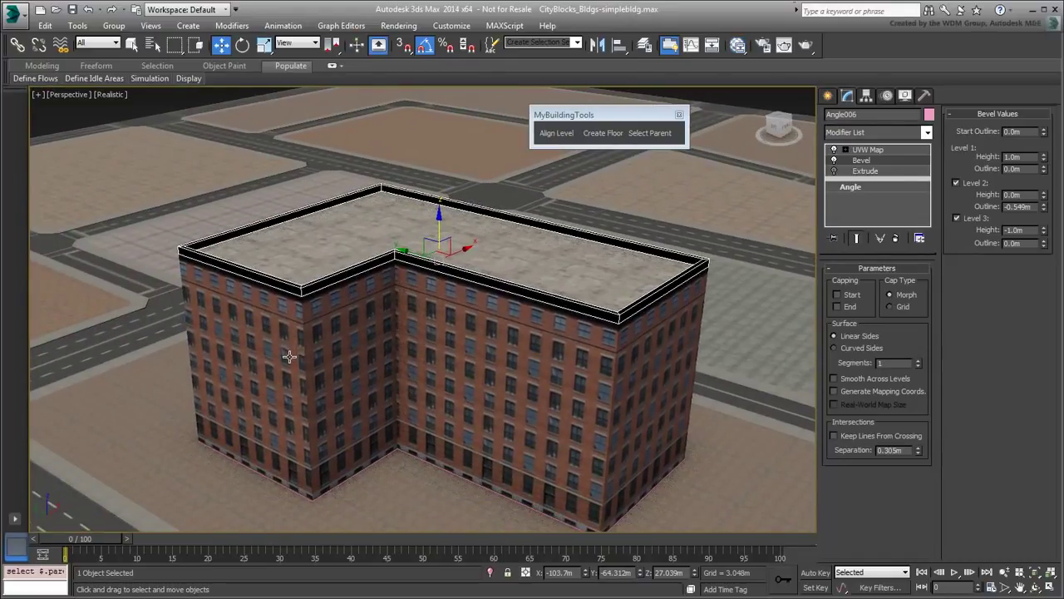
{"action": "key", "text": "ctrl+d"}
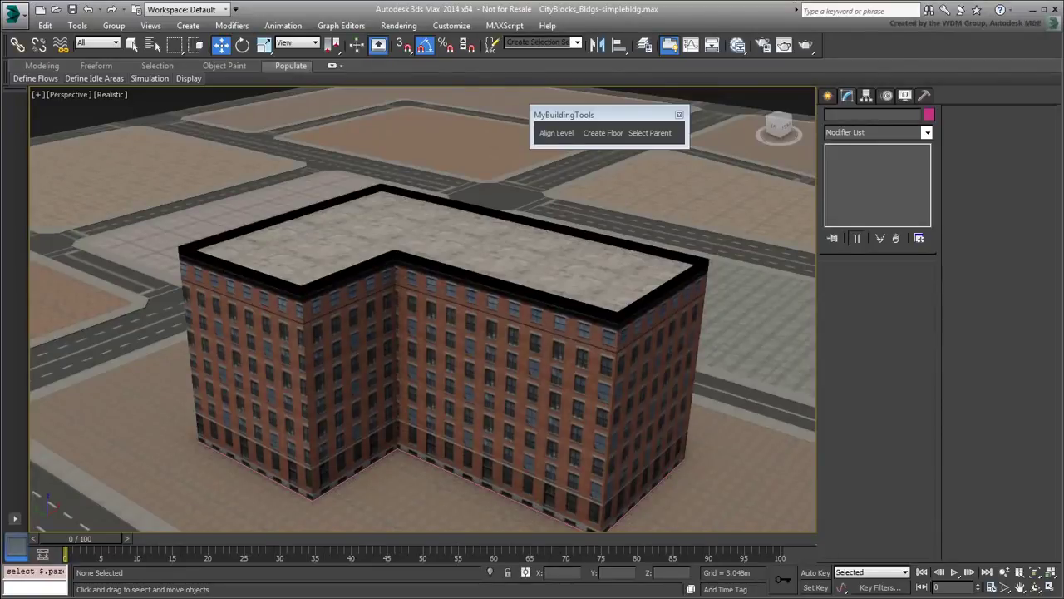
Select the building's parent outline, add an Edit Spline modifier, and enter Segment level
{"action": "left_click", "coordinate": [478, 339]}
{"action": "left_click", "coordinate": [650, 133]}
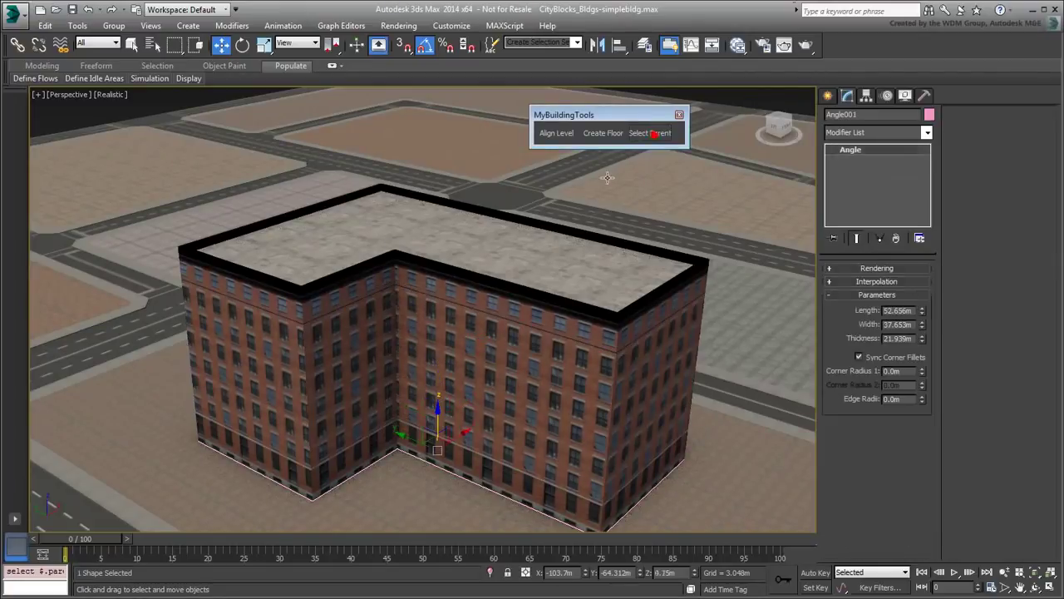
{"action": "middle_click_drag", "start_coordinate": [431, 496], "coordinate": [422, 463]}
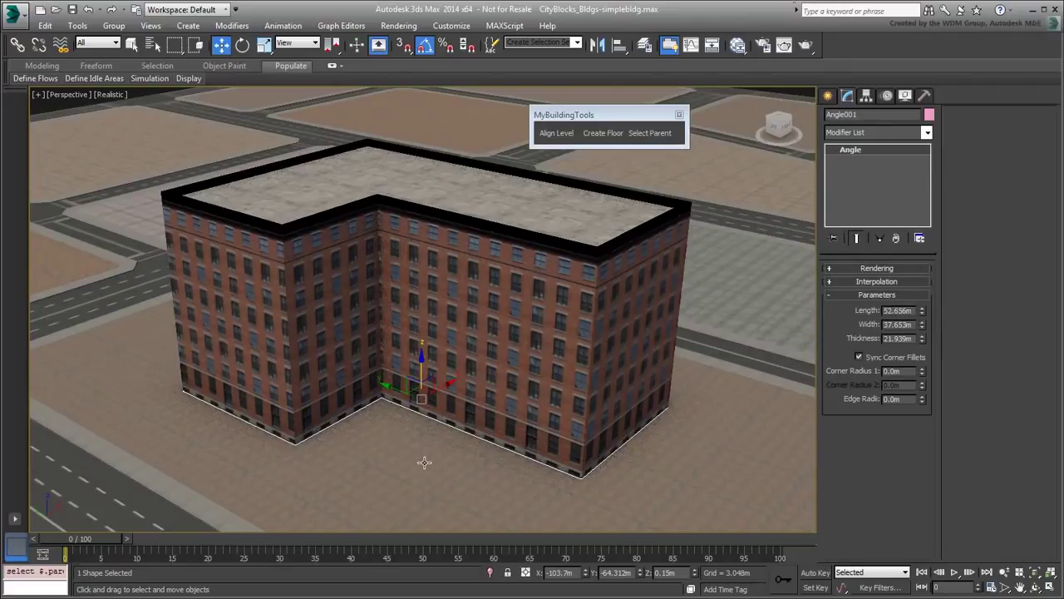
{"action": "left_click", "coordinate": [906, 132]}
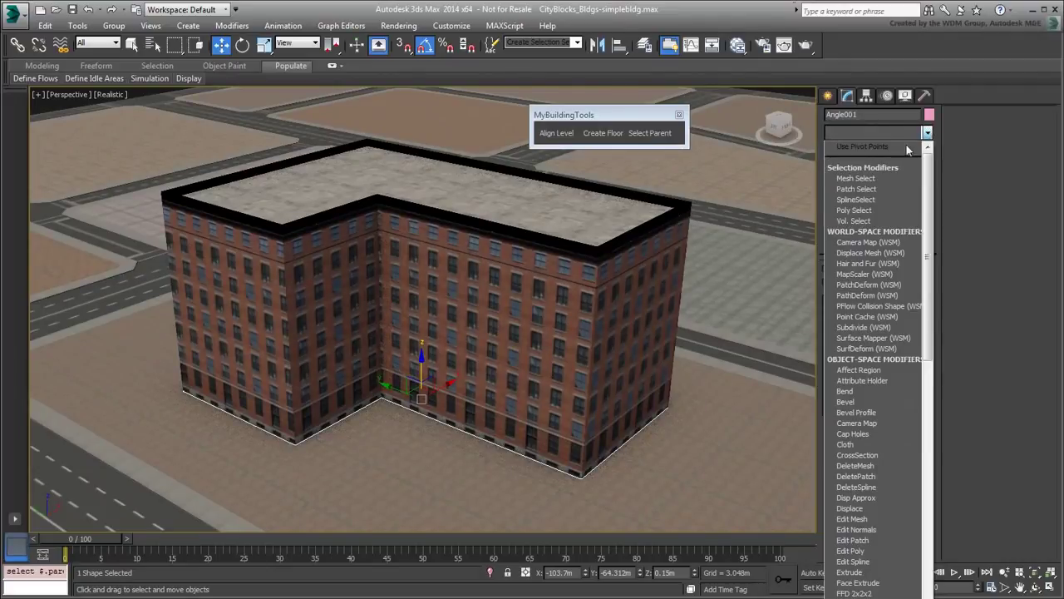
{"action": "left_click", "coordinate": [865, 562]}
{"action": "left_click", "coordinate": [877, 286]}
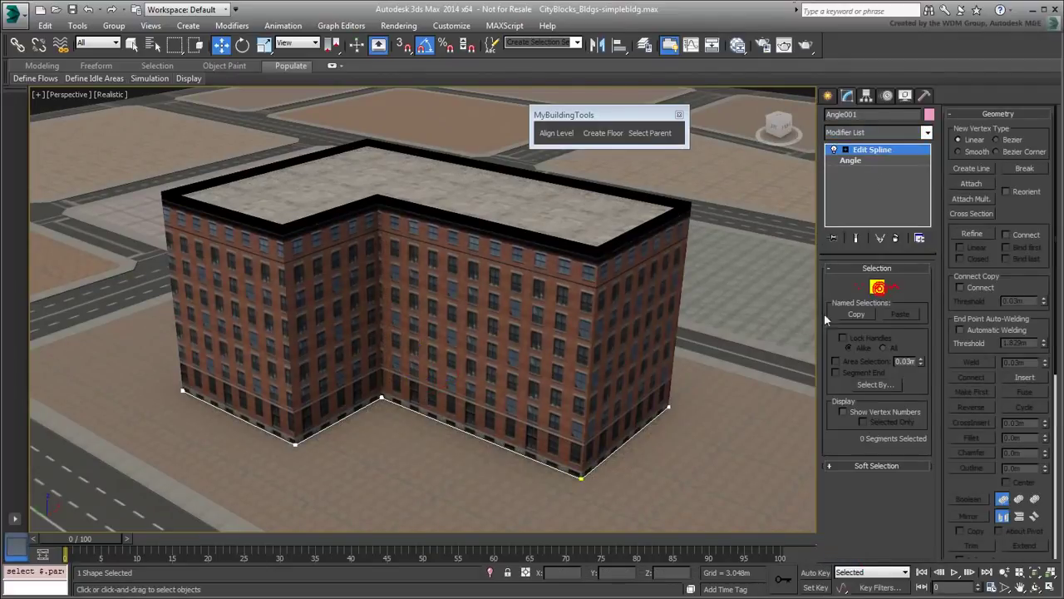
Shift the short wing's inner side segment outward, and its opposite outer segment outward by about 0.72 m along Y
{"action": "middle_click_drag", "start_coordinate": [217, 449], "coordinate": [277, 438]}
{"action": "scroll", "coordinate": [276, 438], "scroll_direction": "up", "scroll_amount": 5}
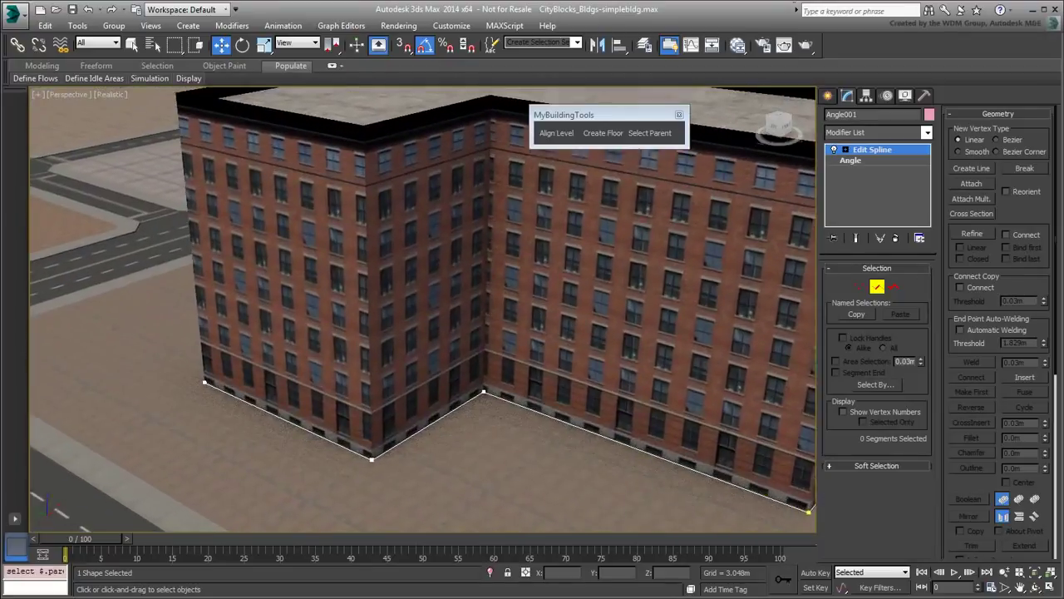
{"action": "left_click", "coordinate": [416, 433]}
{"action": "mouse_move", "coordinate": [405, 412]}
{"action": "left_mouse_down"}
{"action": "mouse_move", "coordinate": [457, 435]}
{"action": "mouse_move", "coordinate": [418, 417]}
{"action": "left_mouse_up"}
{"action": "left_click", "coordinate": [233, 369]}
{"action": "left_click_drag", "start_coordinate": [311, 313], "coordinate": [307, 312]}
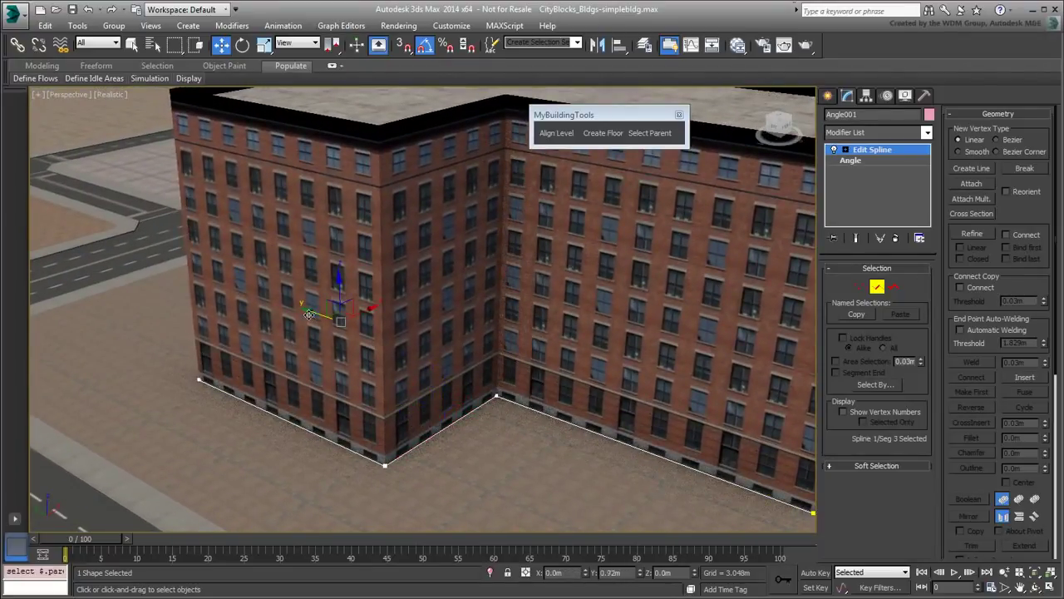
Select the outline segment at the building's other side and shift it slightly to adjust the wall position
{"action": "middle_click_drag", "start_coordinate": [582, 424], "coordinate": [421, 422]}
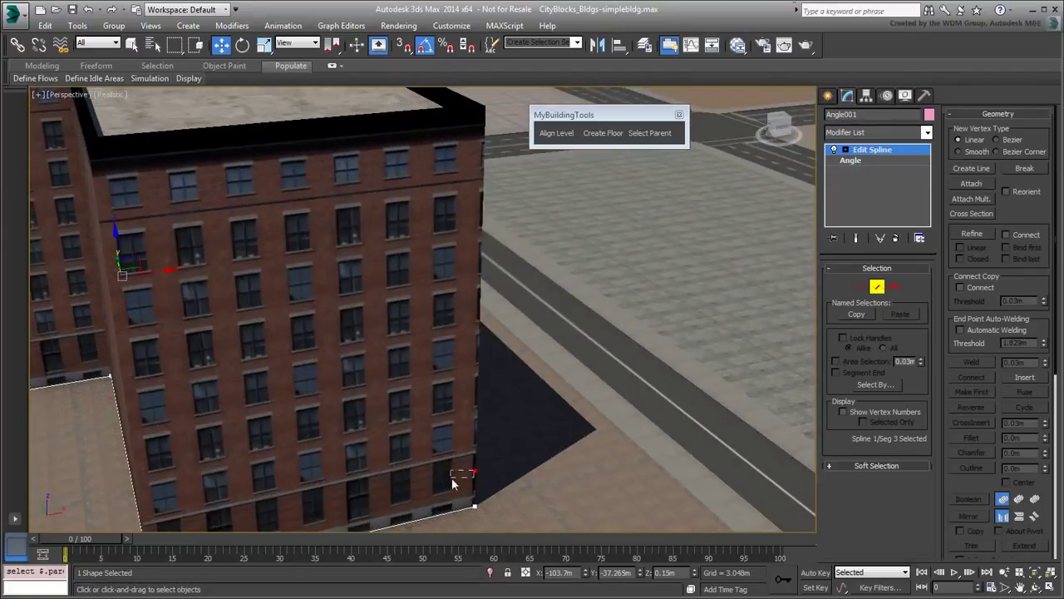
{"action": "left_click", "coordinate": [453, 477]}
{"action": "left_click_drag", "start_coordinate": [398, 342], "coordinate": [384, 340]}
Move the long wing's front corner vertex inward along Y to reshape the end wall, and leave vertex editing
{"action": "middle_click_drag", "start_coordinate": [166, 390], "coordinate": [391, 372]}
{"action": "middle_click_drag", "start_coordinate": [391, 373], "coordinate": [487, 521], "text": "alt"}
{"action": "scroll", "coordinate": [467, 401], "scroll_direction": "down", "scroll_amount": 5}
{"action": "left_click", "coordinate": [860, 287]}
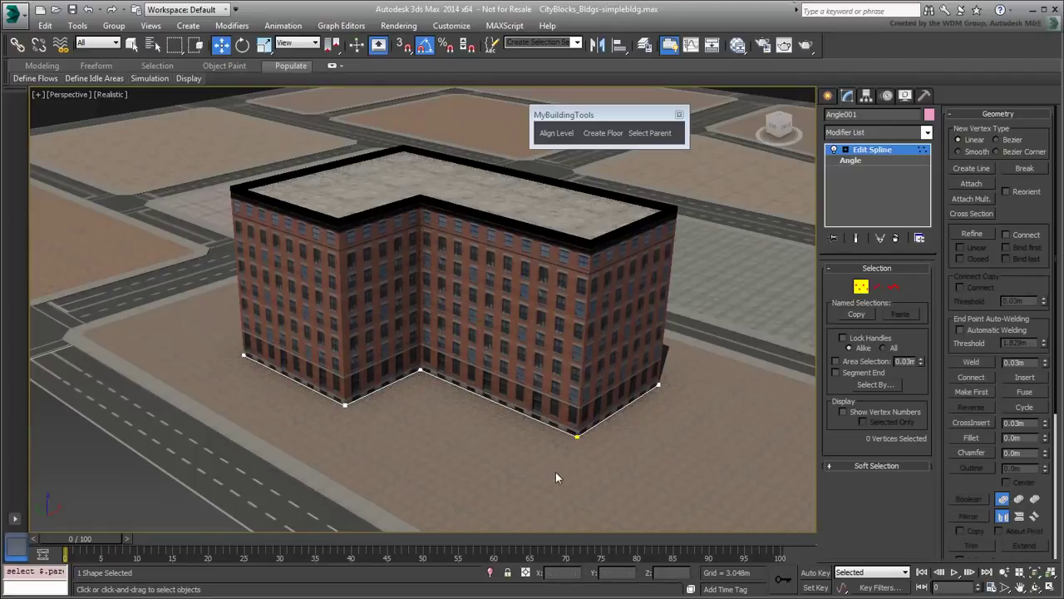
{"action": "left_click_drag", "start_coordinate": [599, 429], "coordinate": [556, 471]}
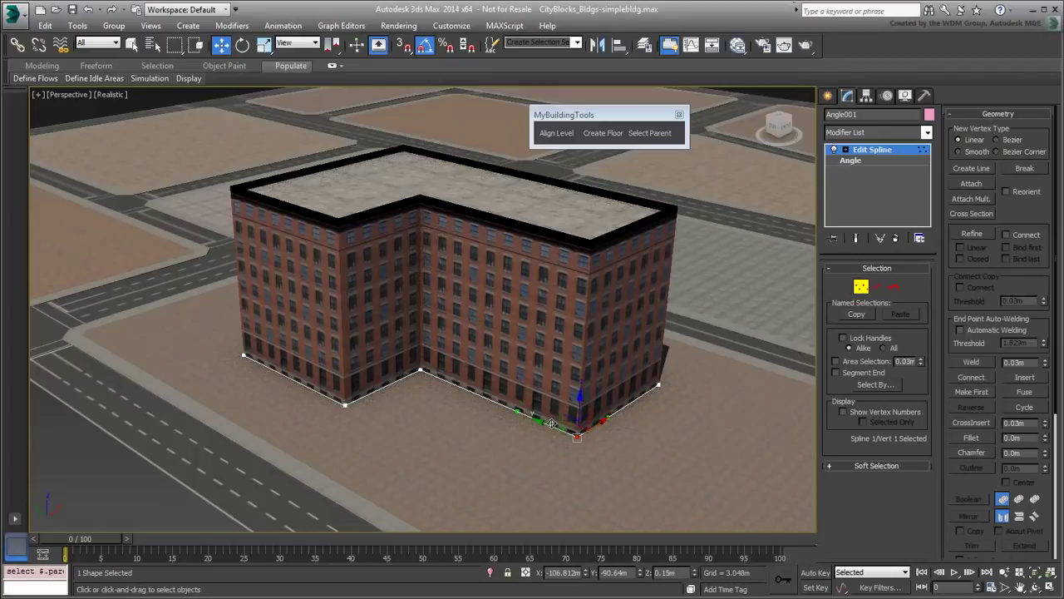
{"action": "left_click_drag", "start_coordinate": [545, 424], "coordinate": [482, 401]}
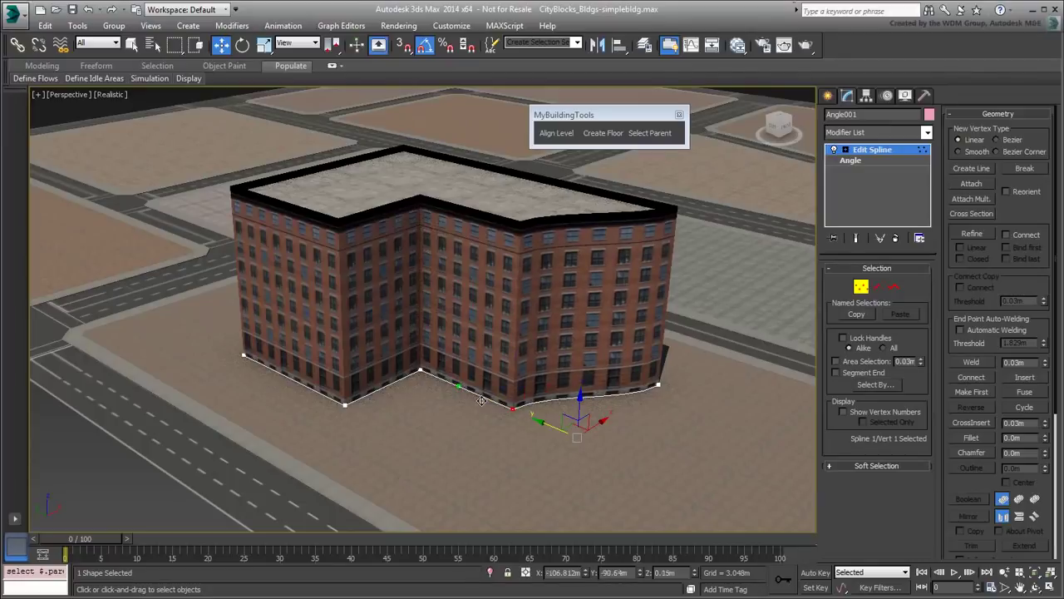
{"action": "left_click", "coordinate": [861, 288]}
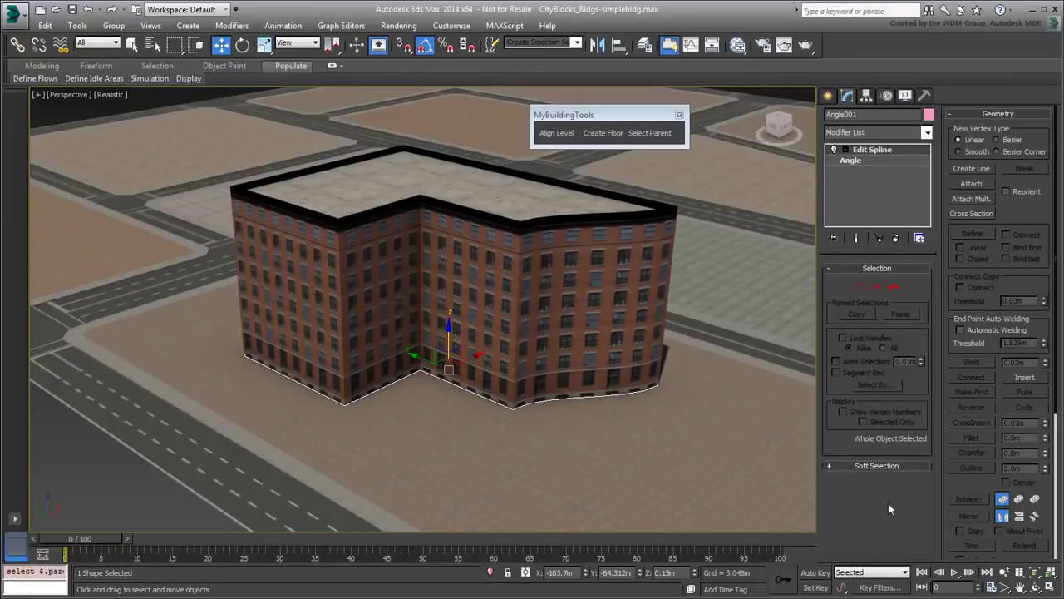
Inspect the individual floor objects, and convert the ground floor to an Editable Poly
{"action": "left_click", "coordinate": [534, 367]}
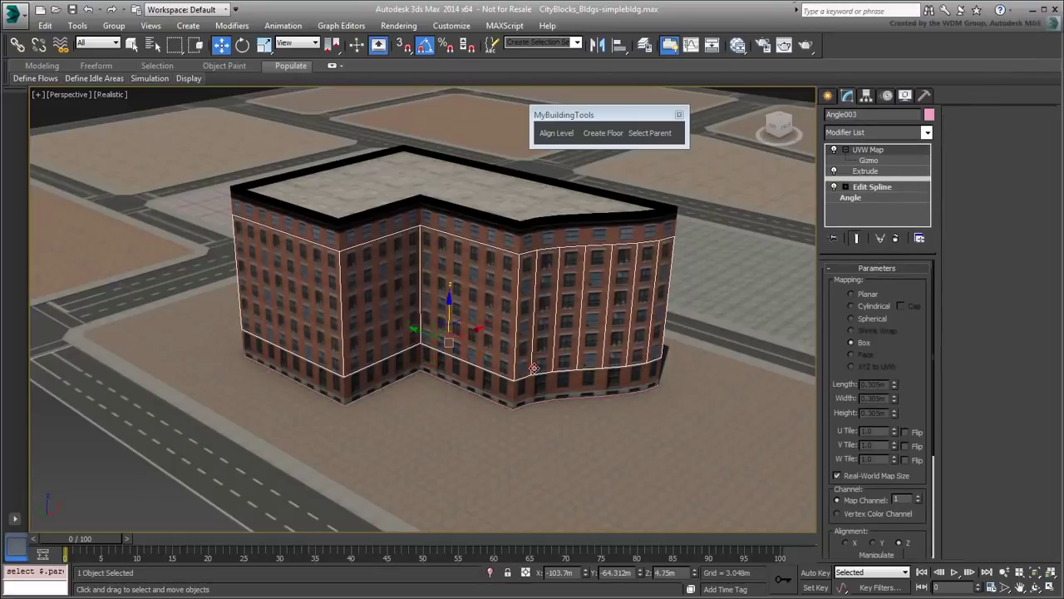
{"action": "left_click", "coordinate": [528, 386]}
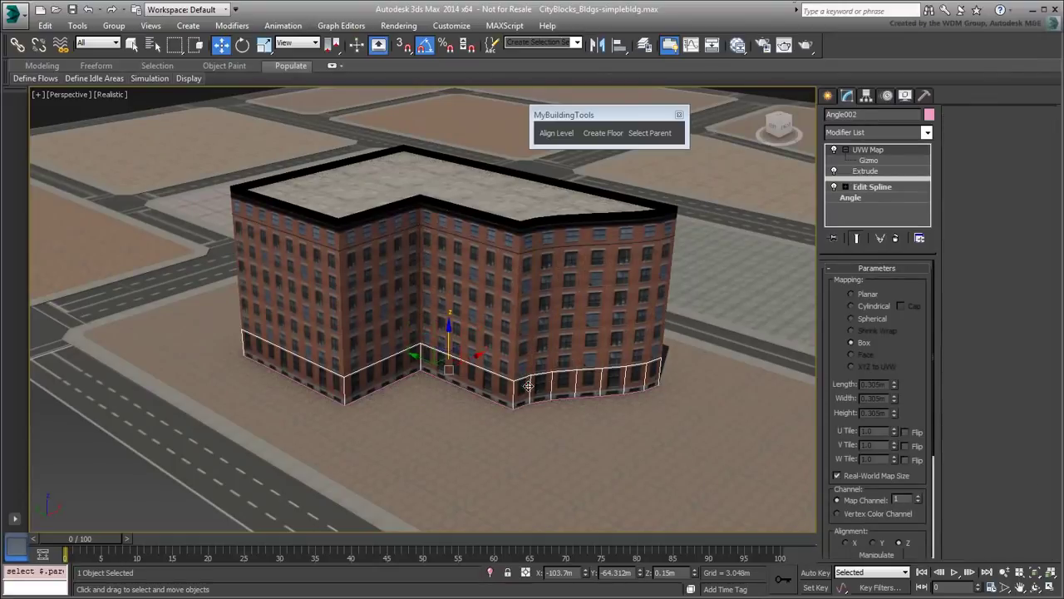
{"action": "left_click", "coordinate": [541, 240]}
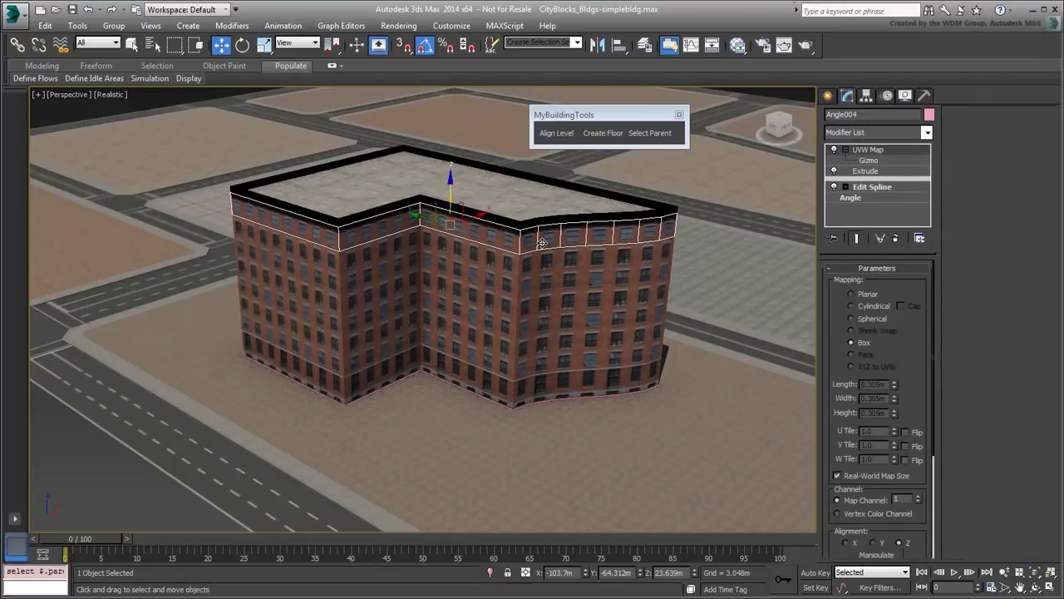
{"action": "left_click", "coordinate": [519, 389]}
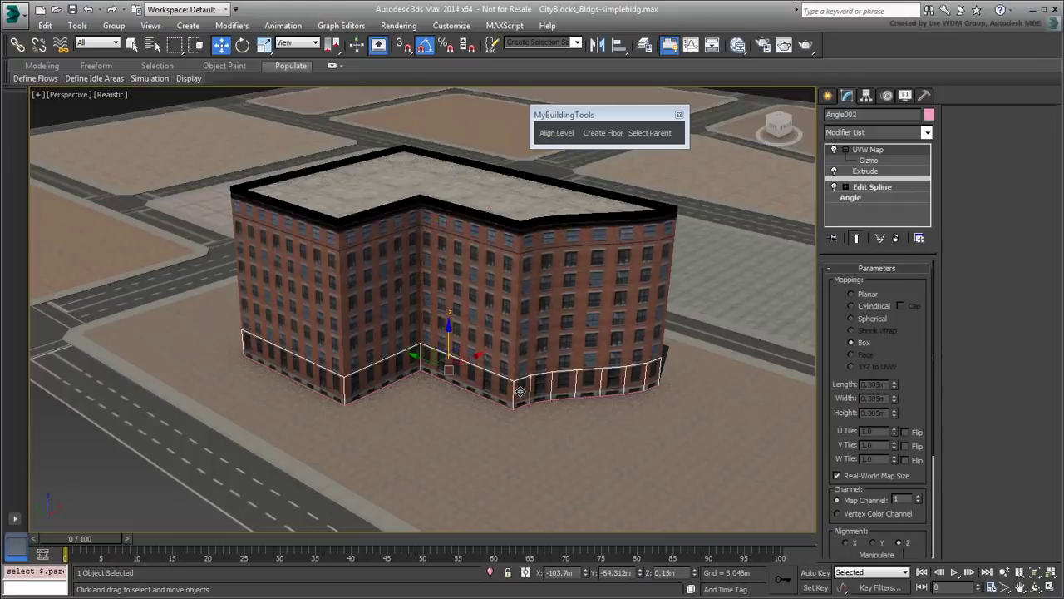
{"action": "right_click", "coordinate": [519, 391]}
{"action": "mouse_move", "coordinate": [569, 512]}
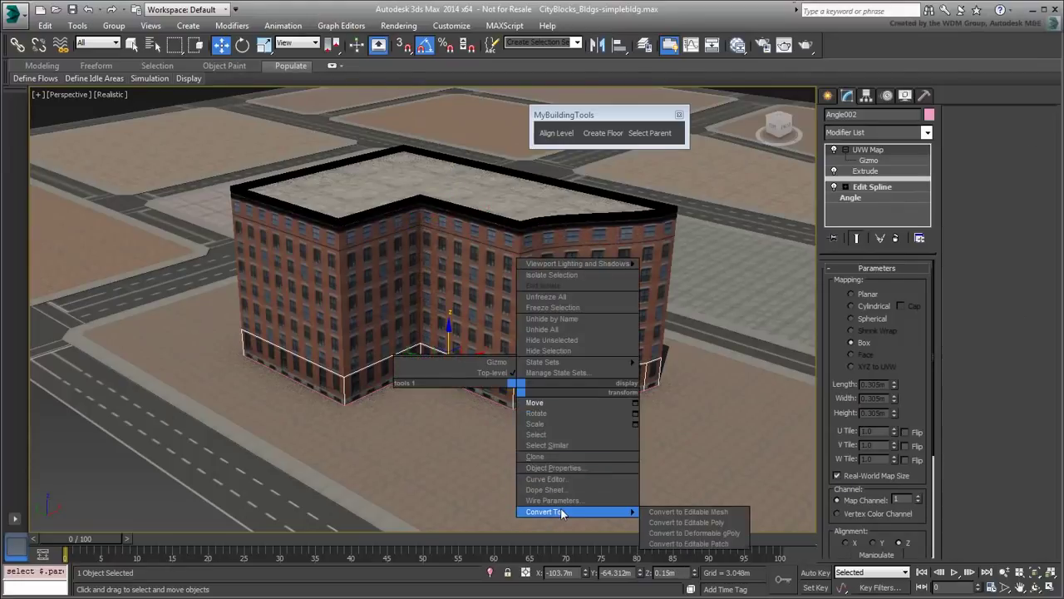
{"action": "left_click", "coordinate": [707, 523]}
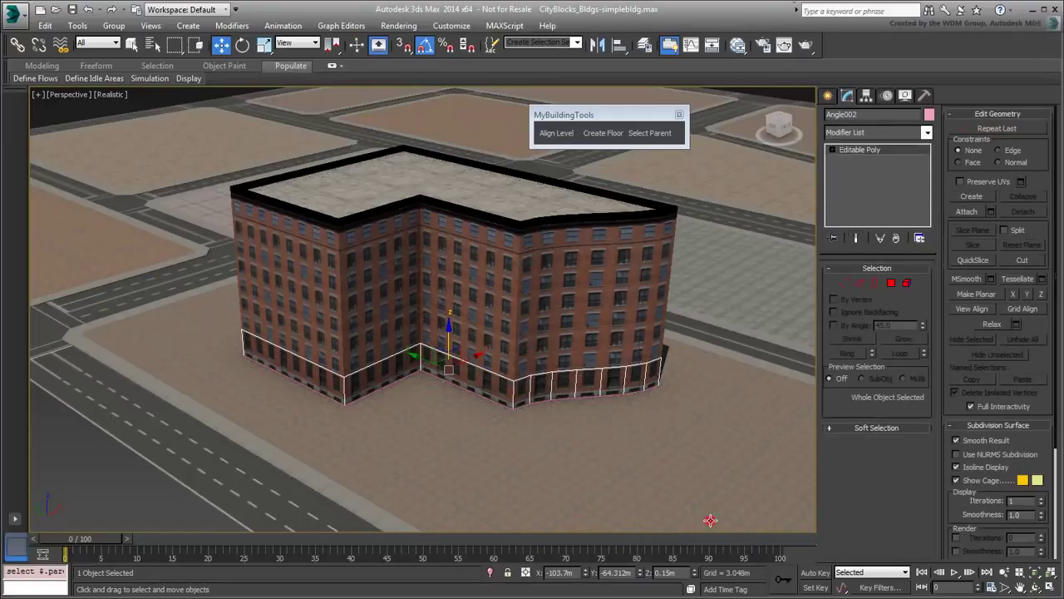
Attach the middle floors and the top floor to the ground floor, matching material IDs to material and condensing them
{"action": "left_click", "coordinate": [967, 212]}
{"action": "left_click", "coordinate": [578, 326]}
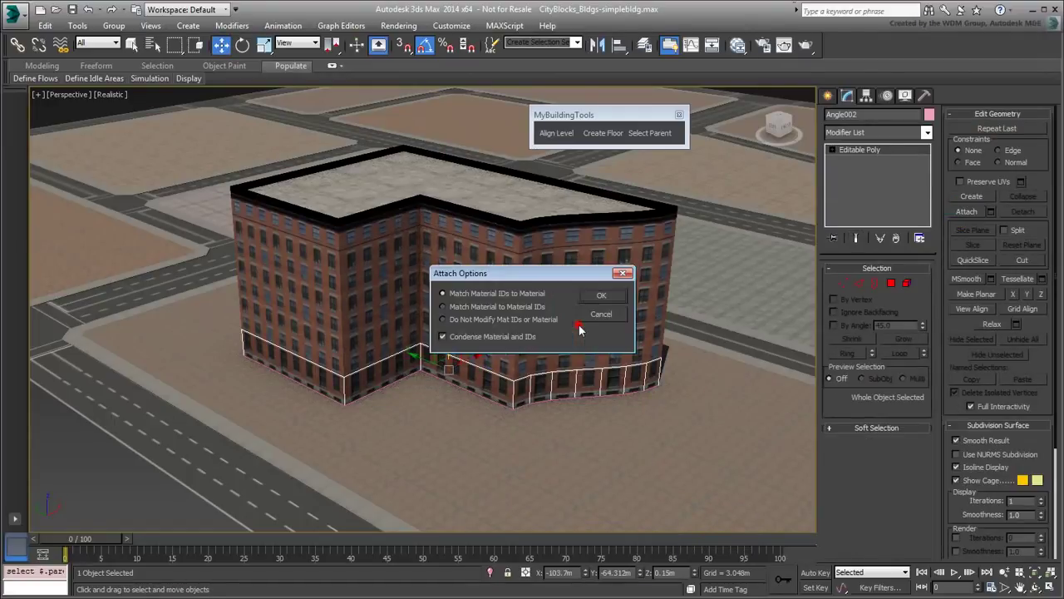
{"action": "left_click", "coordinate": [601, 297]}
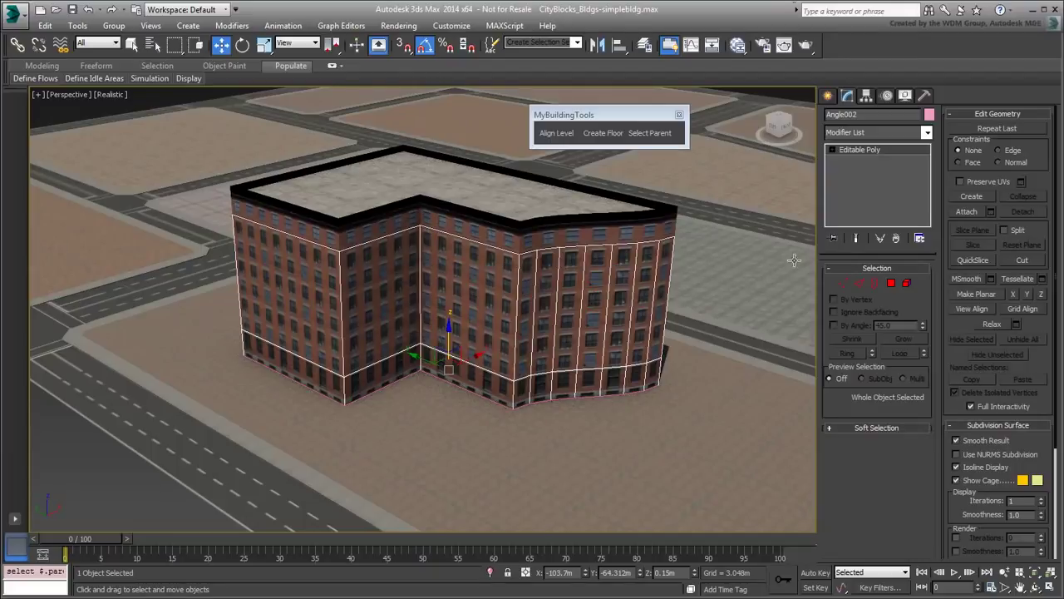
{"action": "left_click", "coordinate": [966, 212]}
{"action": "left_click", "coordinate": [595, 239]}
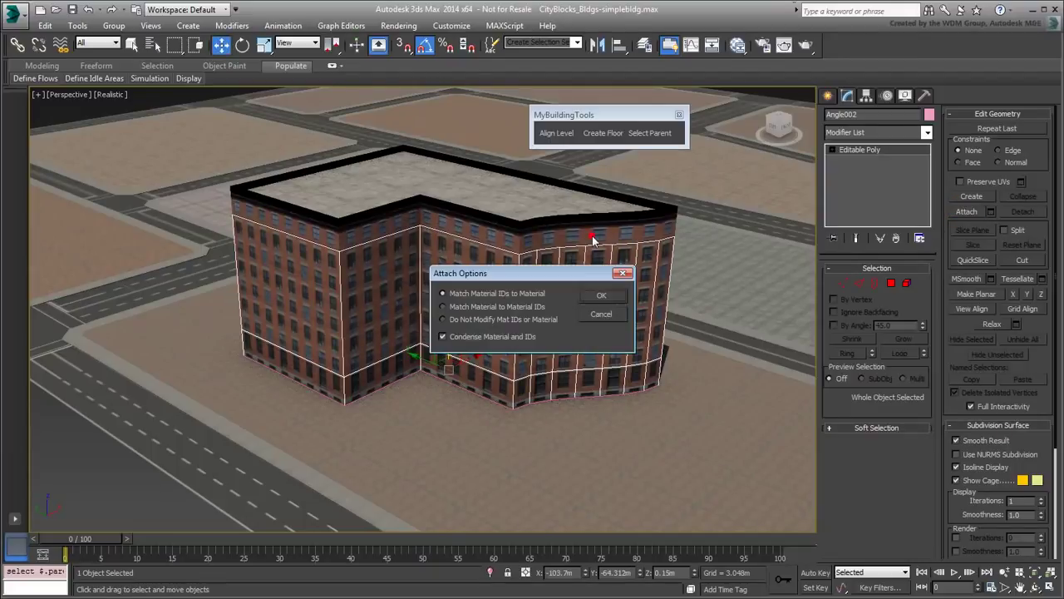
{"action": "left_click", "coordinate": [597, 297]}
{"action": "key", "text": "w"}
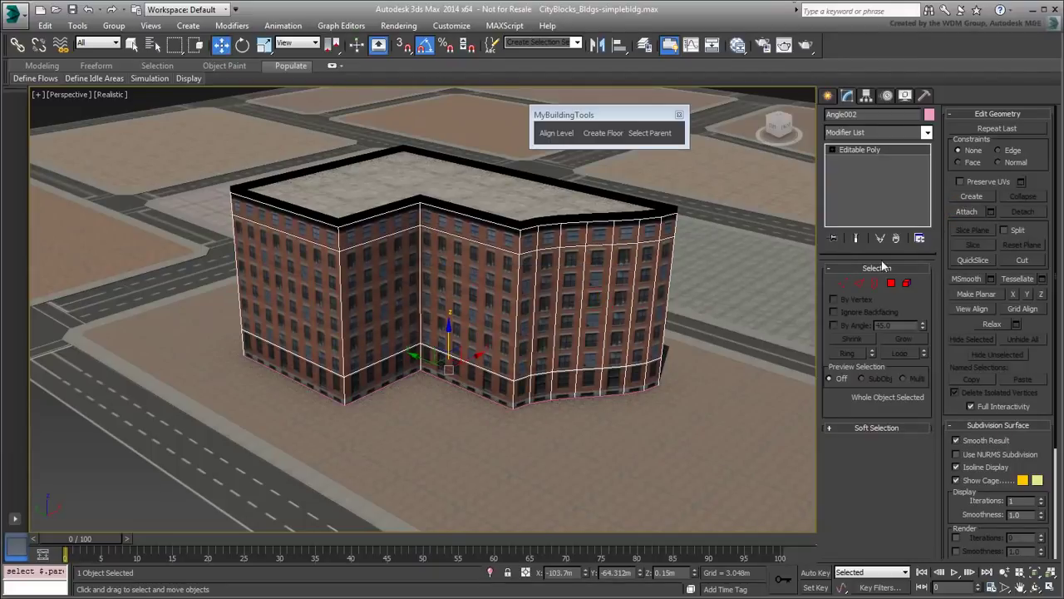
Attach the black parapet and the roof to the building mesh, matching material IDs to material and condensing them
{"action": "left_click", "coordinate": [967, 212]}
{"action": "left_click", "coordinate": [586, 223]}
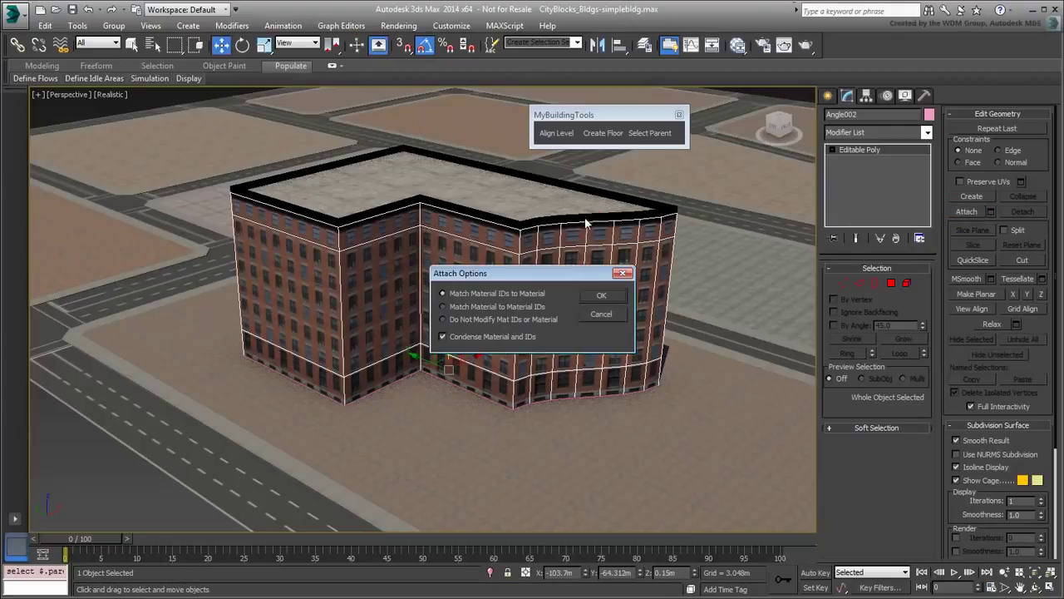
{"action": "left_click", "coordinate": [602, 297]}
{"action": "left_click", "coordinate": [965, 212]}
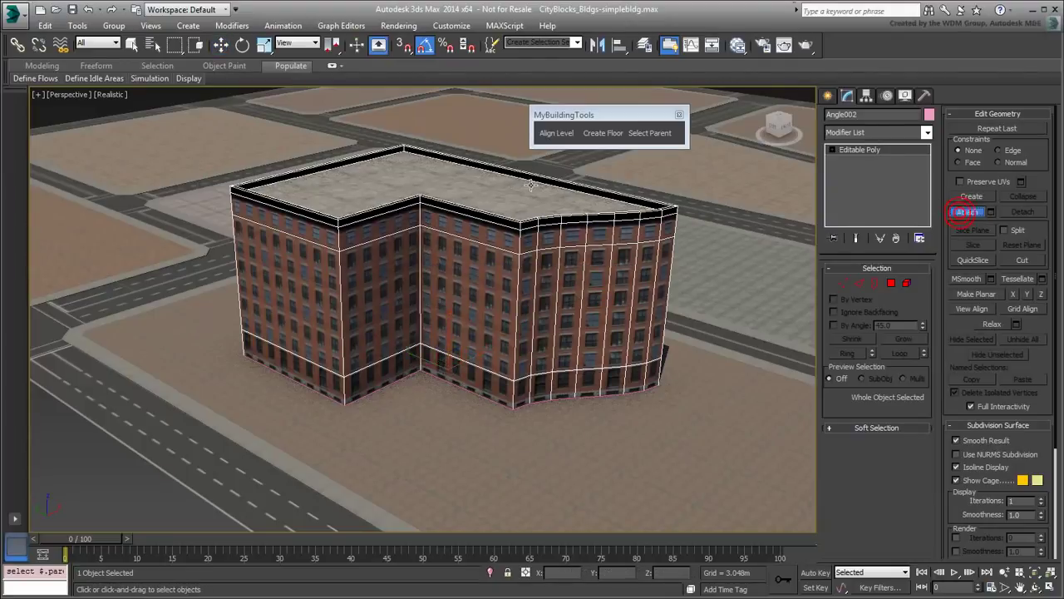
{"action": "left_click", "coordinate": [510, 203]}
{"action": "left_click", "coordinate": [602, 298]}
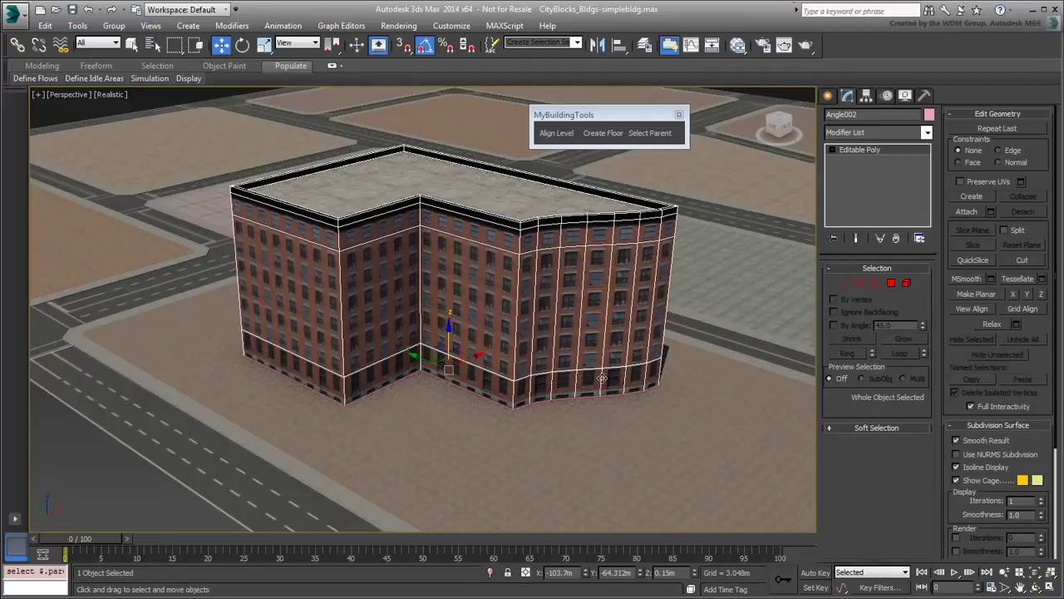
Review the merged building's Object Properties for its vertex and face counts, and close them
{"action": "mouse_move", "coordinate": [469, 356]}
{"action": "left_mouse_down"}
{"action": "mouse_move", "coordinate": [328, 441]}
{"action": "mouse_move", "coordinate": [466, 337]}
{"action": "mouse_move", "coordinate": [573, 299]}
{"action": "mouse_move", "coordinate": [471, 370]}
{"action": "left_mouse_up"}
{"action": "right_click", "coordinate": [456, 275]}
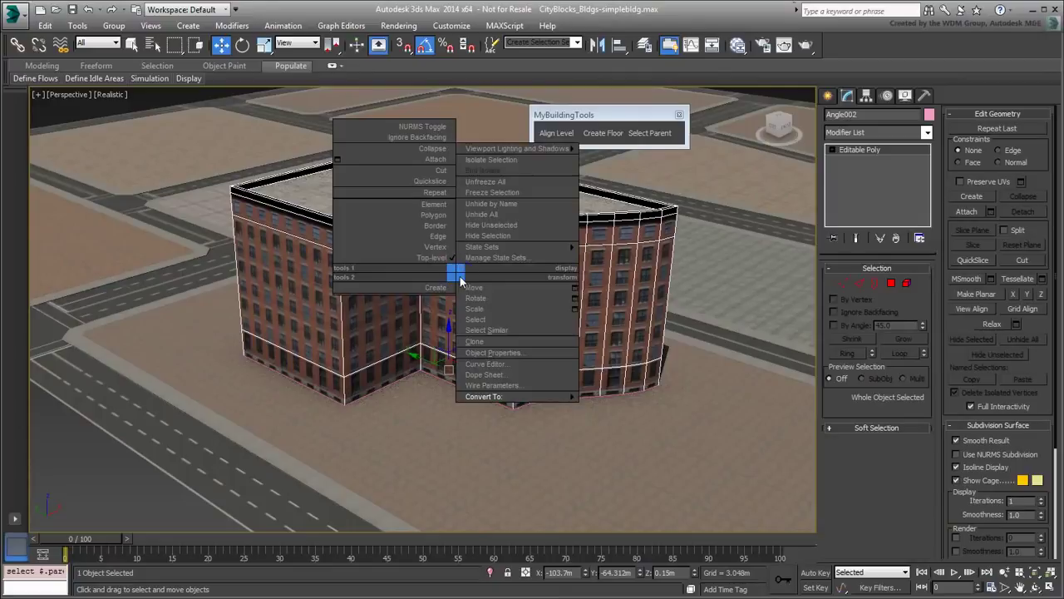
{"action": "left_click", "coordinate": [485, 353]}
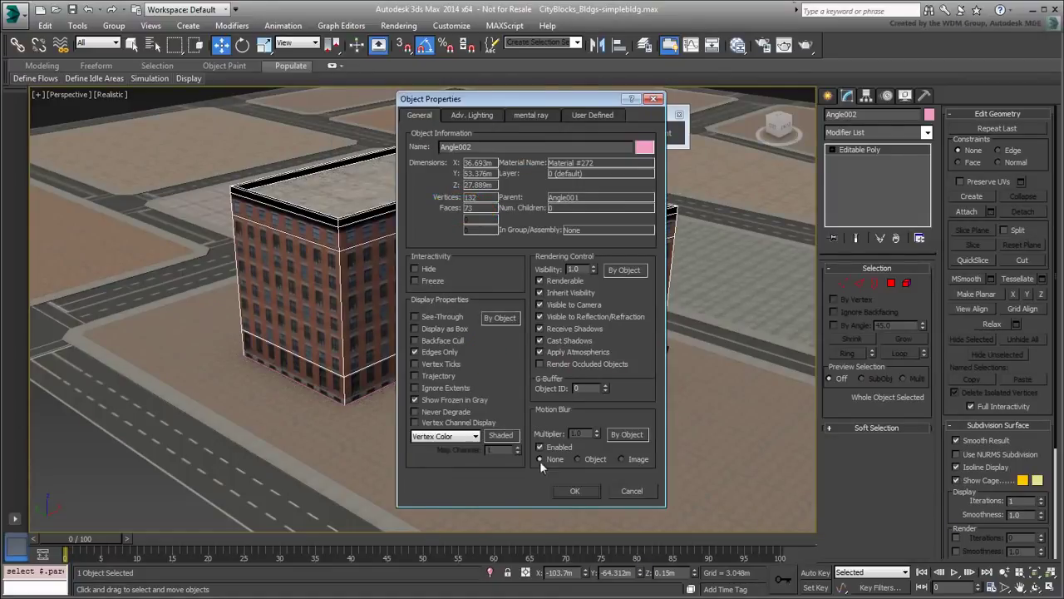
{"action": "left_click", "coordinate": [576, 491]}
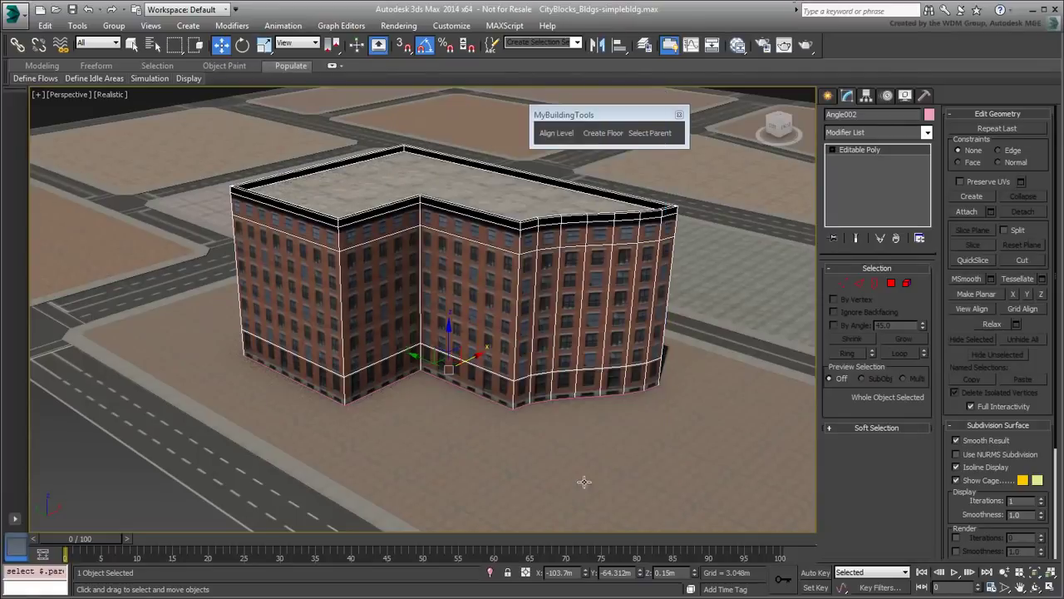